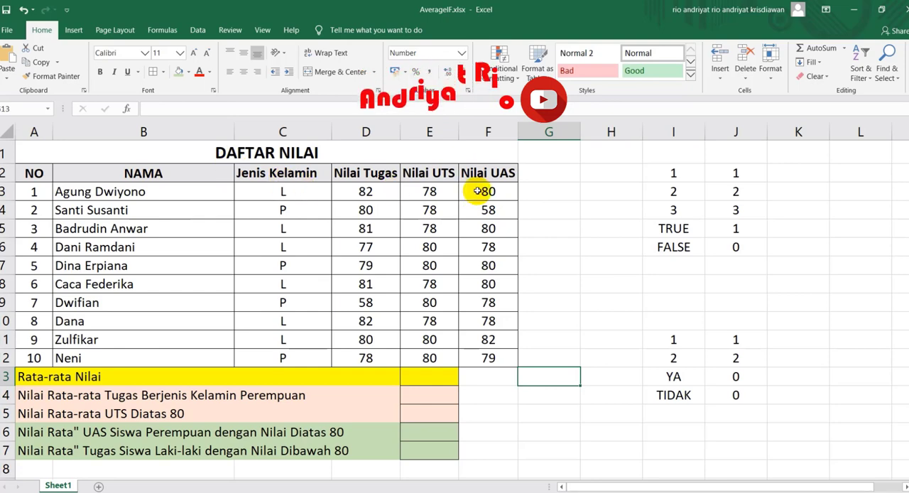
Step: Examine the DAFTAR NILAI table, covering the student list, gender column, three score columns and the Rata-rata Nilai row
left_click(215, 153)
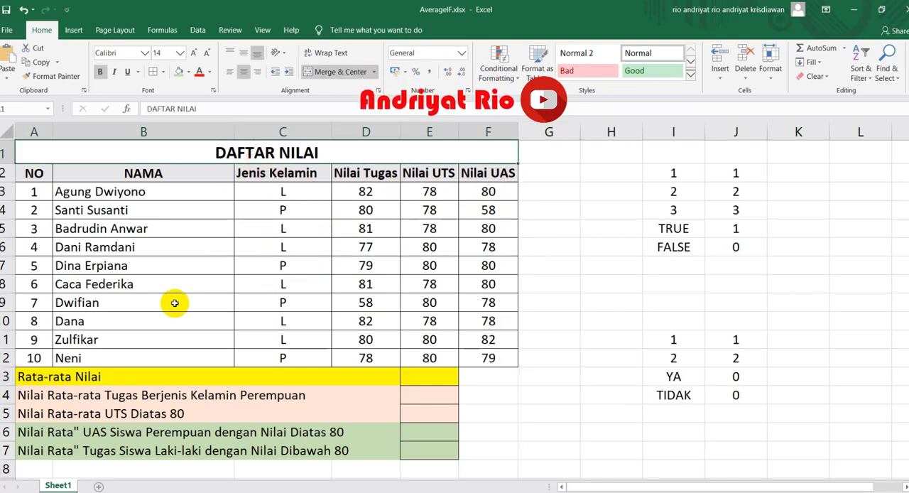
left_click_drag(31, 191, 229, 360)
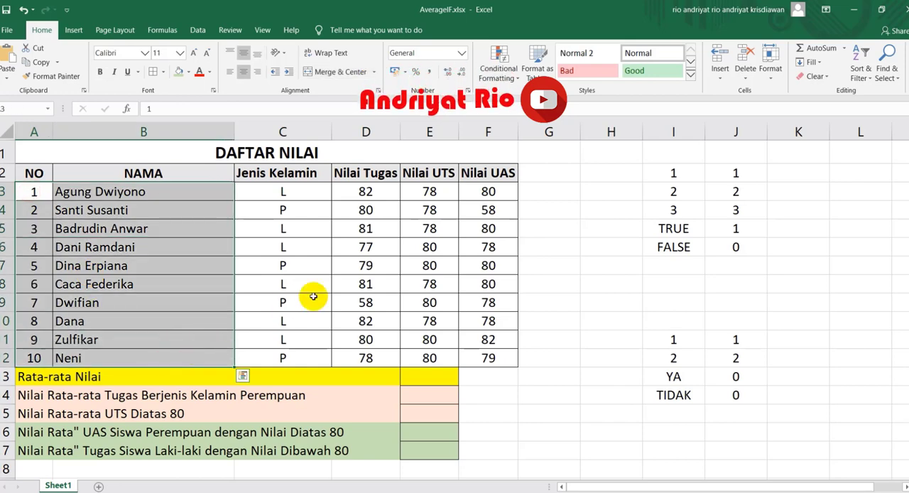
left_click(318, 293)
left_click(363, 131)
left_click(426, 132)
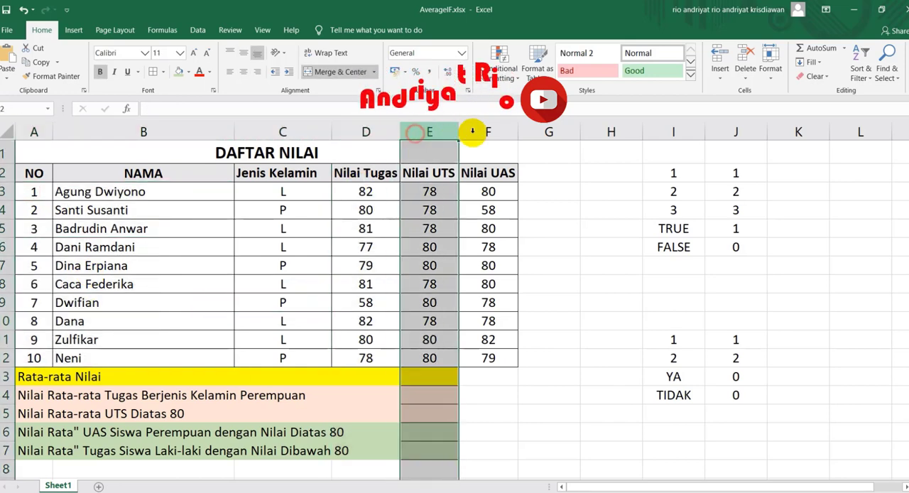
left_click(484, 132)
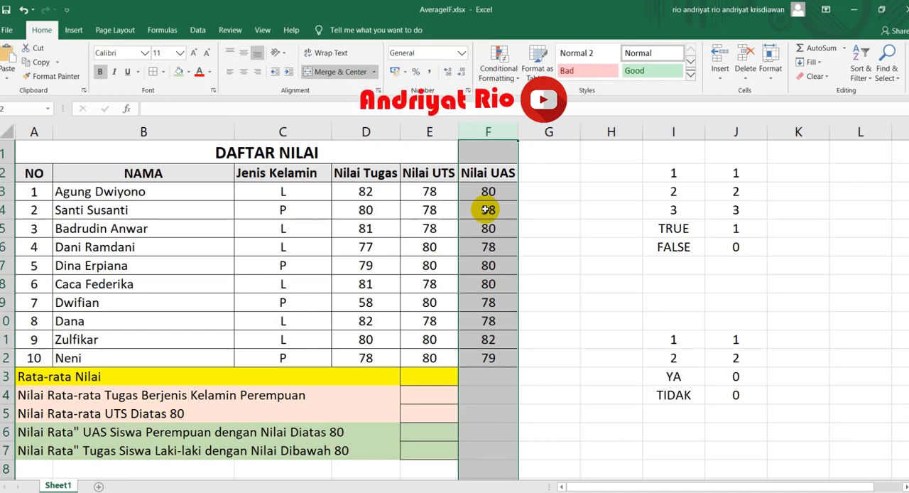
left_click(44, 379)
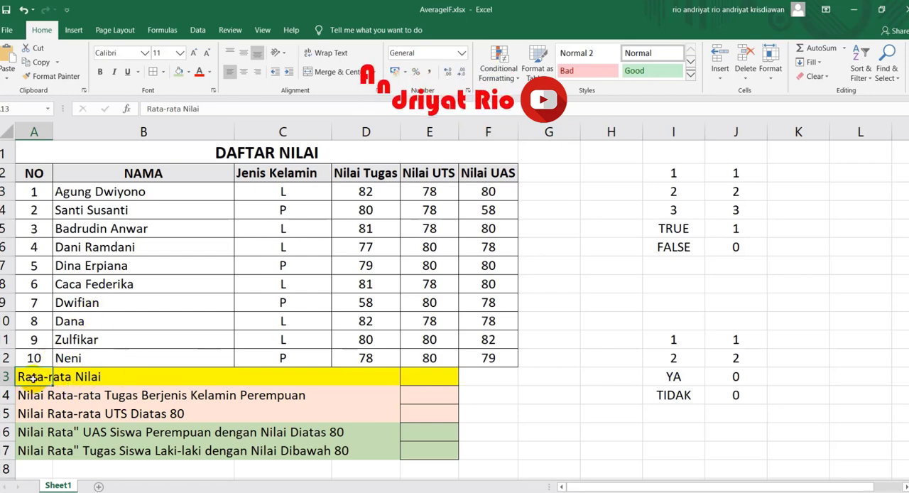
Step: Apply all borders to D13:F13 in the Rata-rata Nilai row
left_click(373, 172)
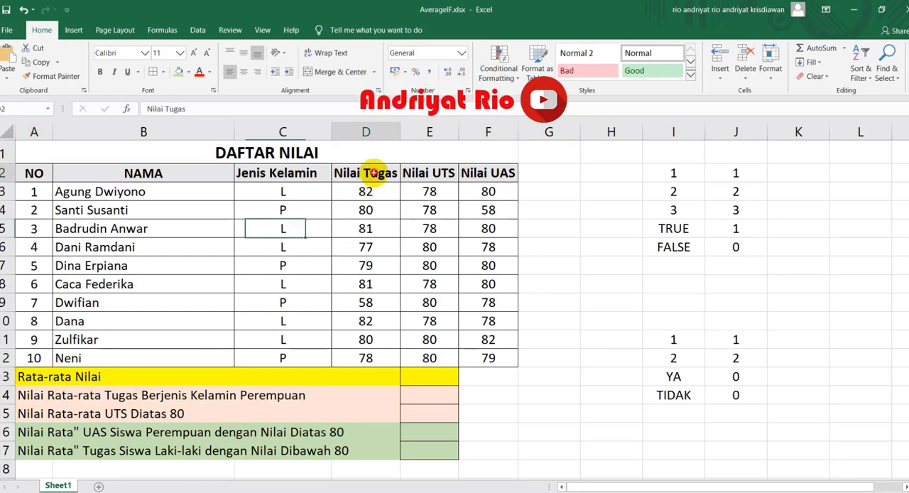
left_click_drag(373, 173, 480, 379)
left_click(152, 71)
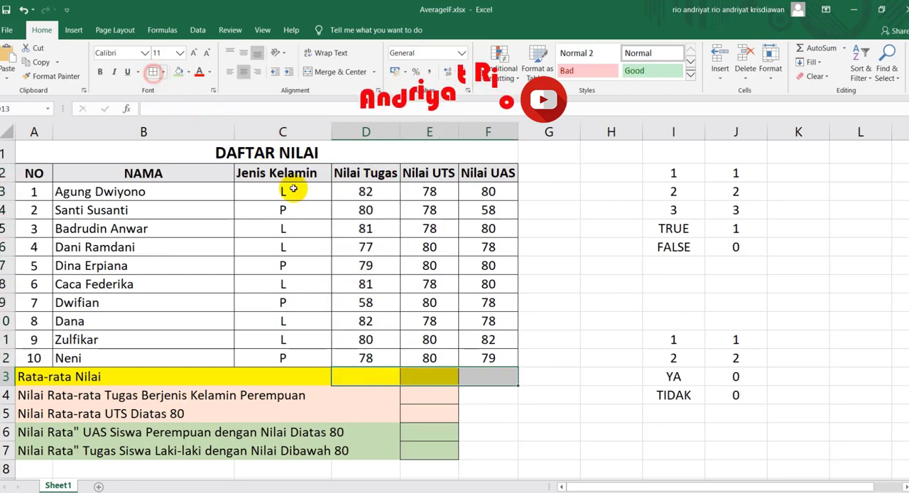
Step: Enter =AVERAGE(D3:D12) in cell D13 to average the Nilai Tugas scores
left_click(359, 376)
type("=avre")
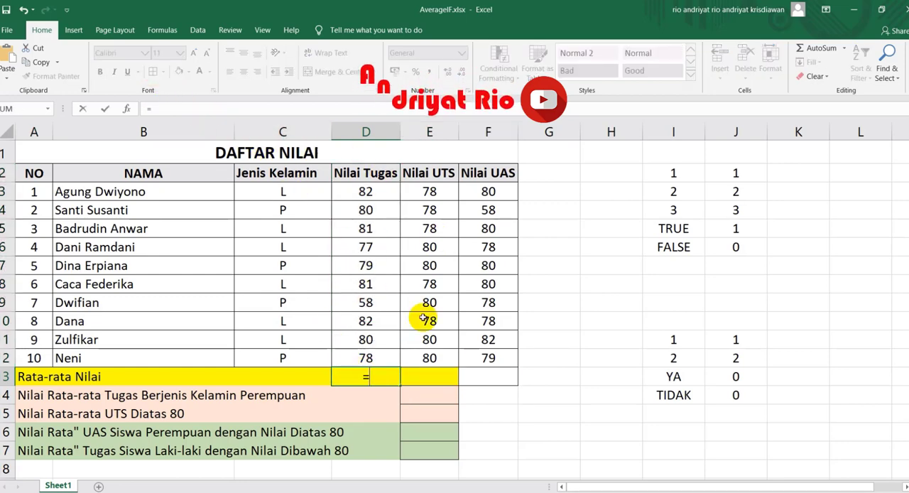
key("BackSpace")
key("BackSpace")
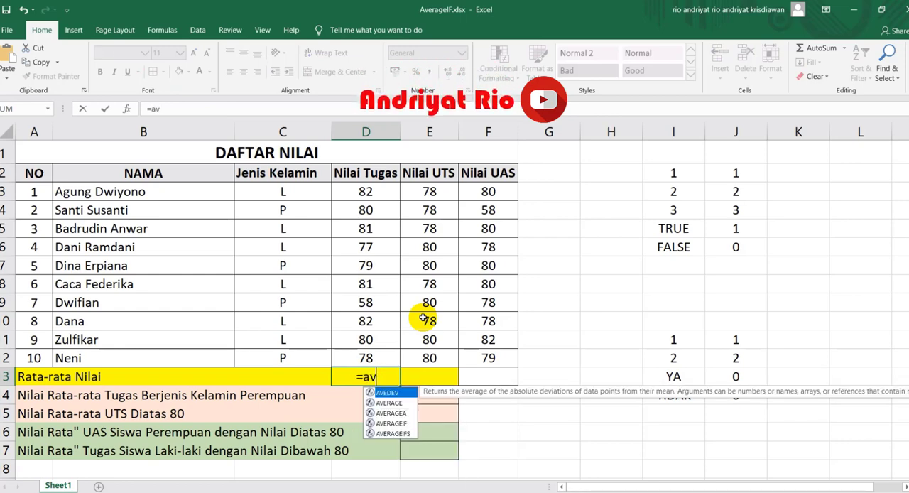
type("e")
key("Tab")
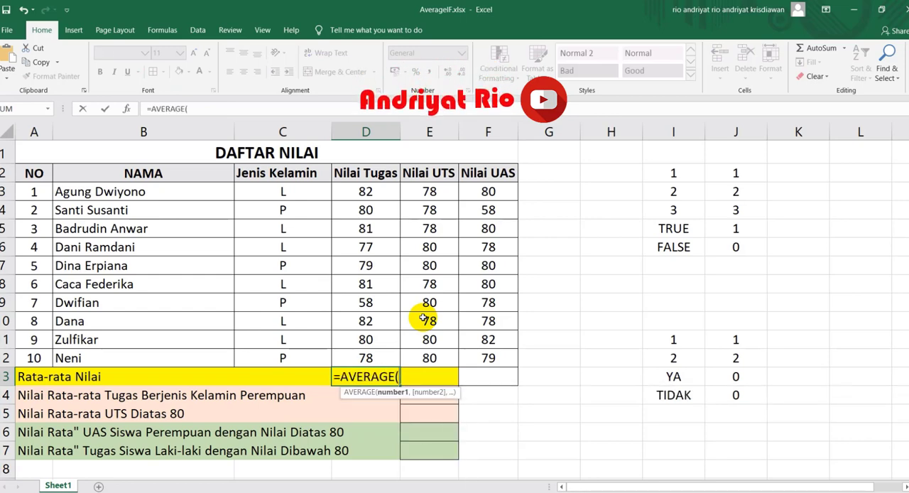
left_click_drag(381, 193, 371, 357)
type(")")
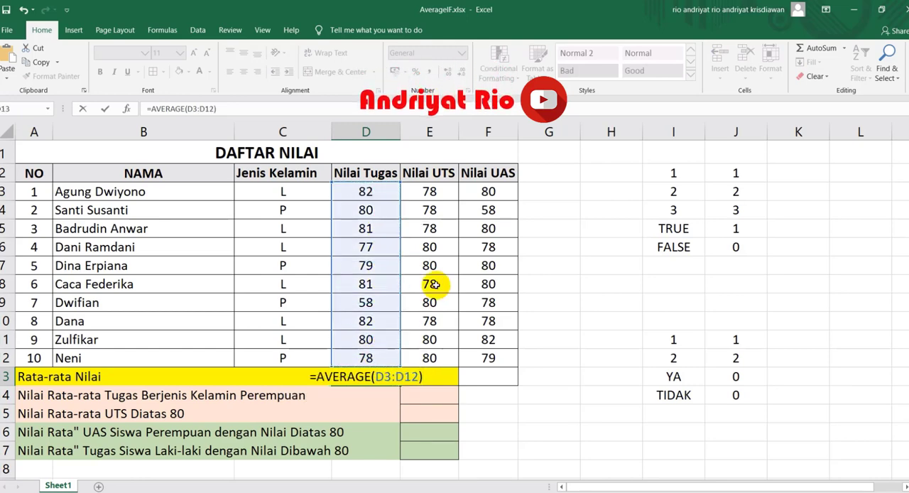
key("Return")
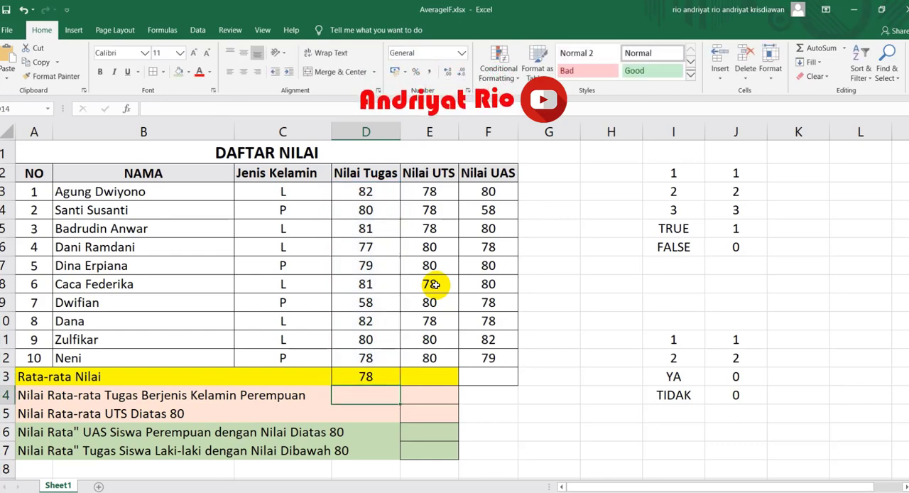
Step: Fill the average formula from D13 across to E13:F13 for the Nilai UTS and Nilai UAS columns
left_click(360, 379)
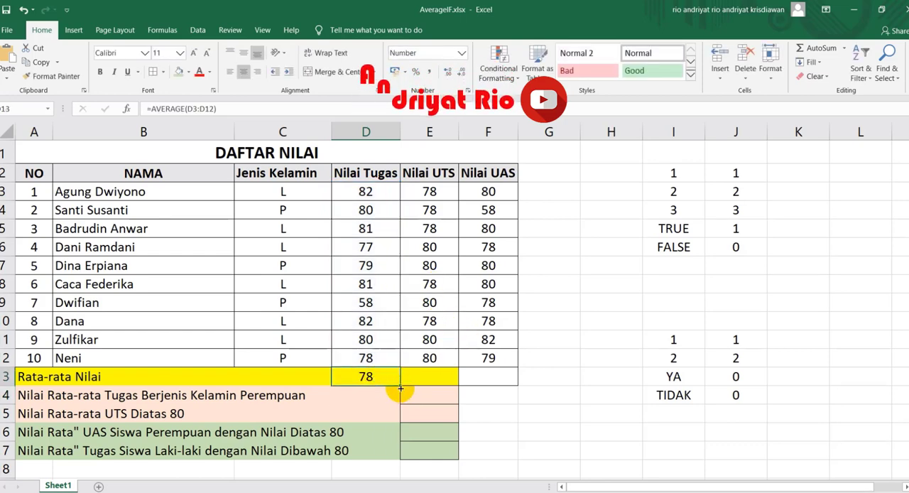
left_click_drag(400, 385, 504, 383)
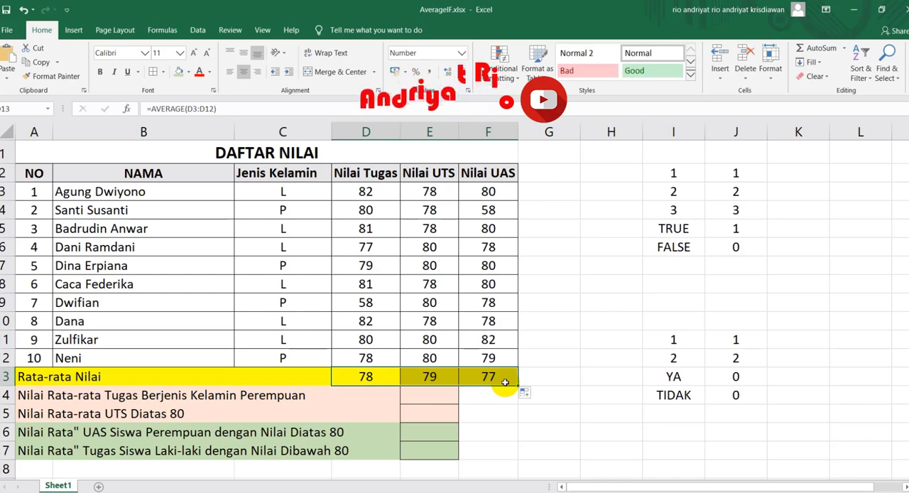
left_click(492, 377)
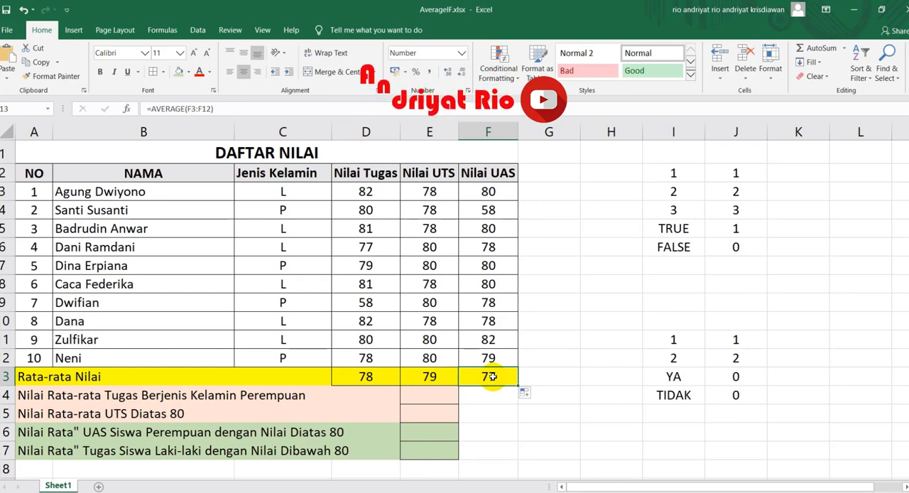
Step: Examine the Nilai Tugas scores and compare the numbers and TRUE/FALSE entries in I2:I6 with their values in column J
left_click_drag(357, 194, 357, 356)
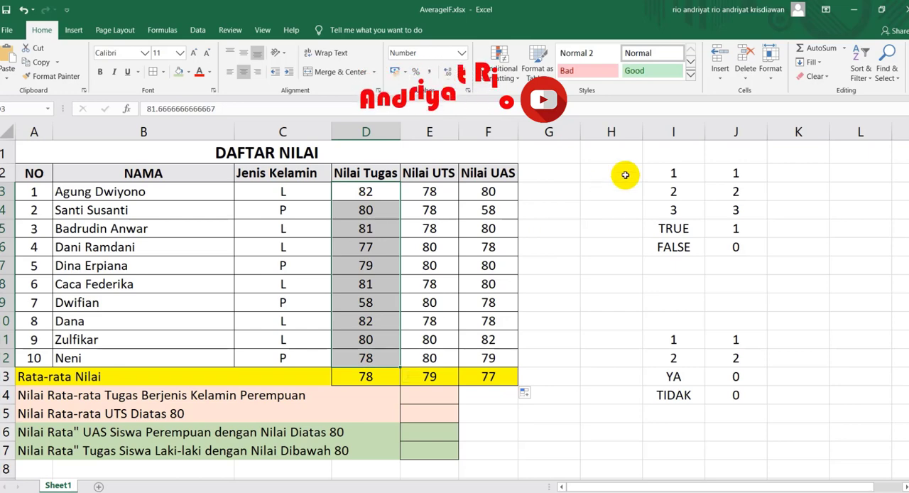
left_click_drag(686, 171, 679, 189)
left_click(678, 173)
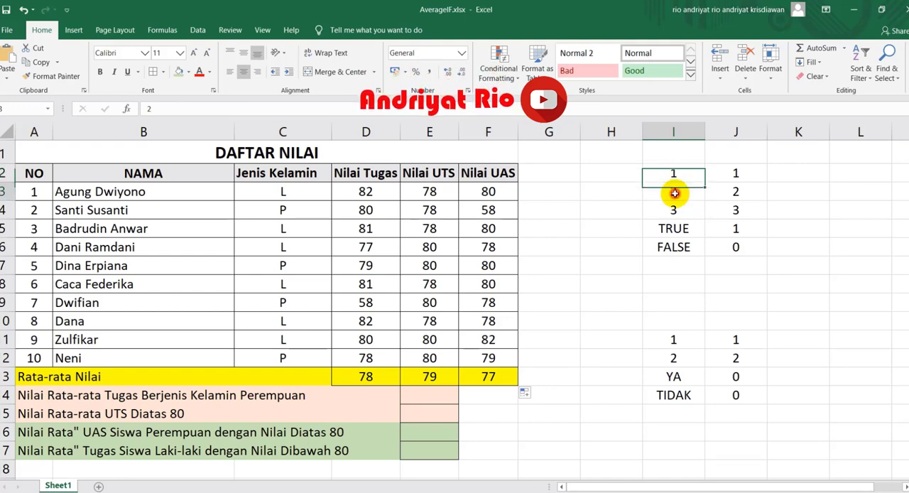
left_click(667, 209)
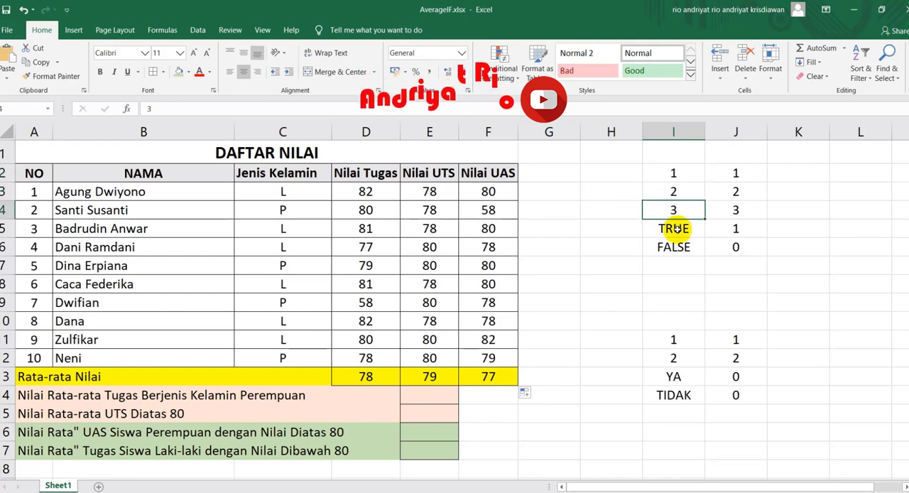
left_click(675, 228)
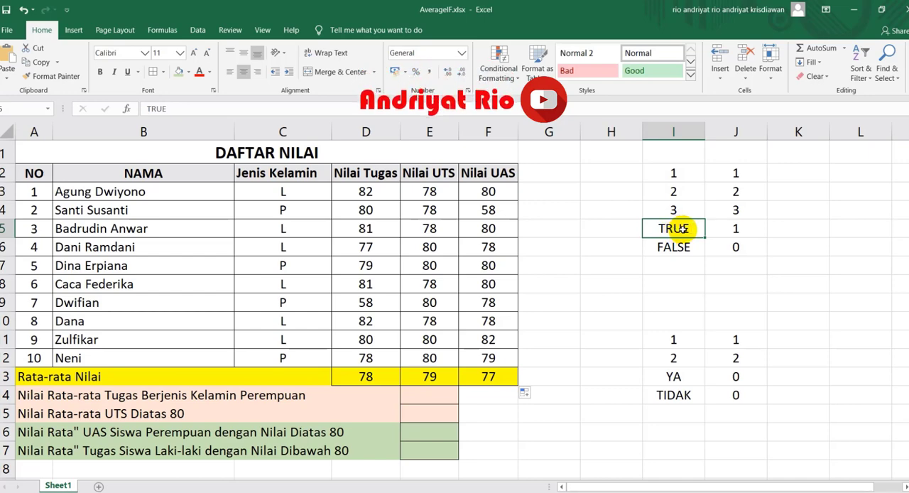
left_click(676, 247)
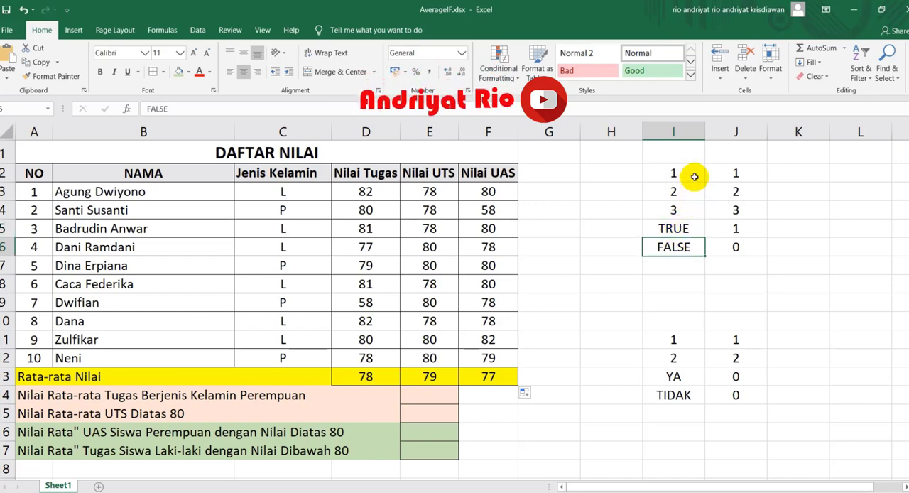
left_click(684, 226)
left_click(679, 247)
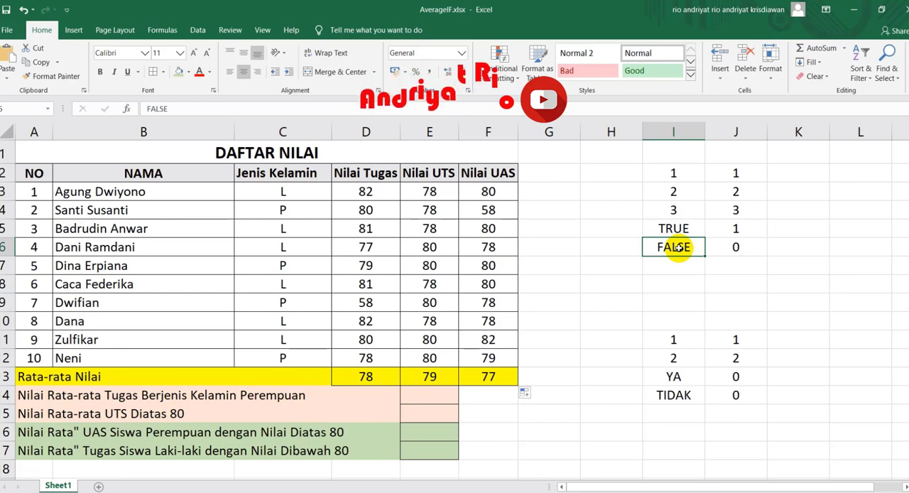
left_click(728, 230)
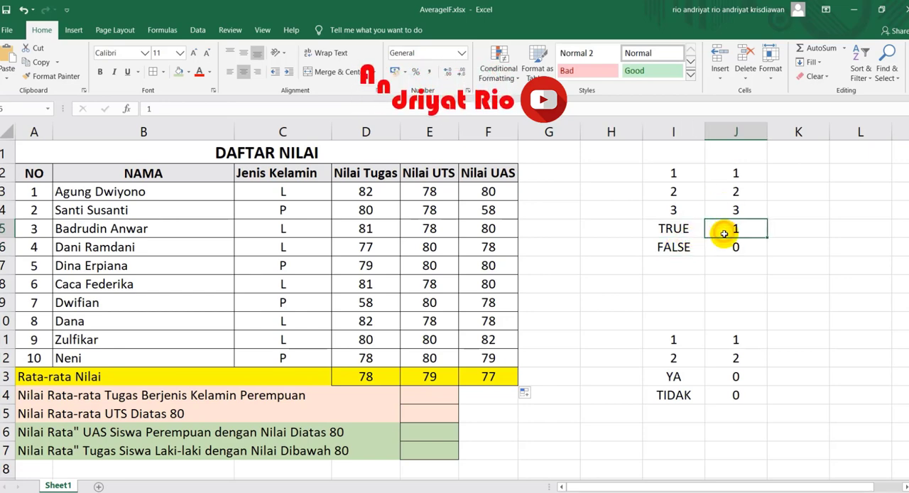
left_click(681, 247)
left_click(735, 247)
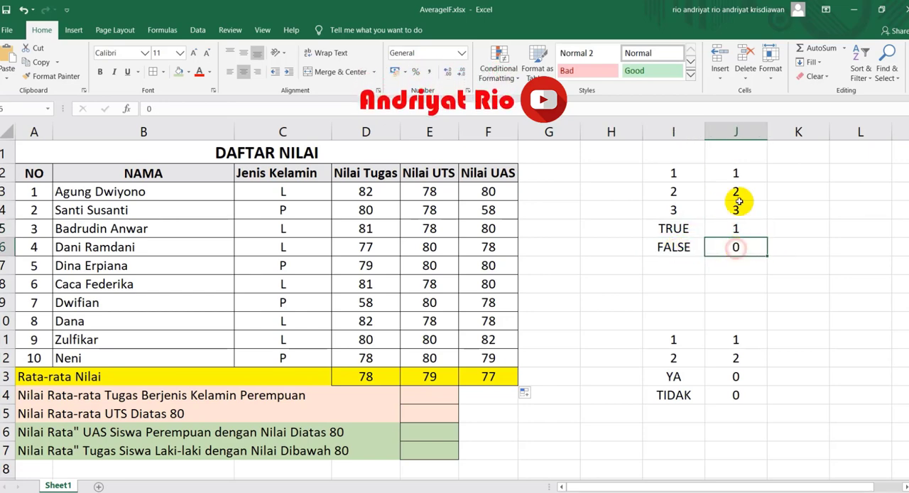
Step: Enter =AVERAGE(I2:I6) in cell I7 to average the list of numbers and TRUE/FALSE values
left_click(683, 263)
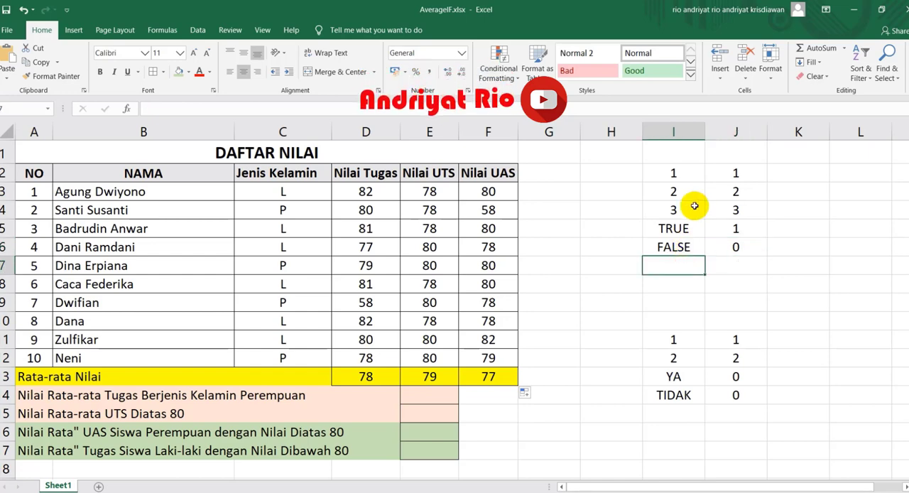
type("=")
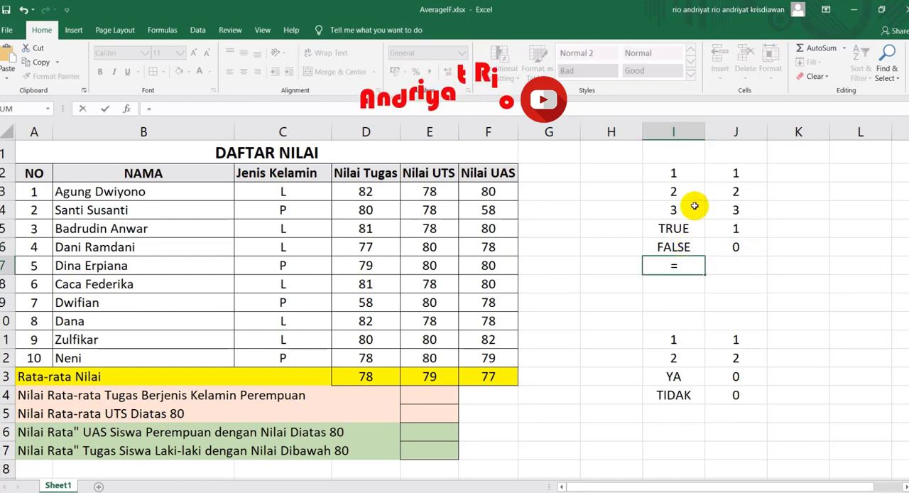
type("av")
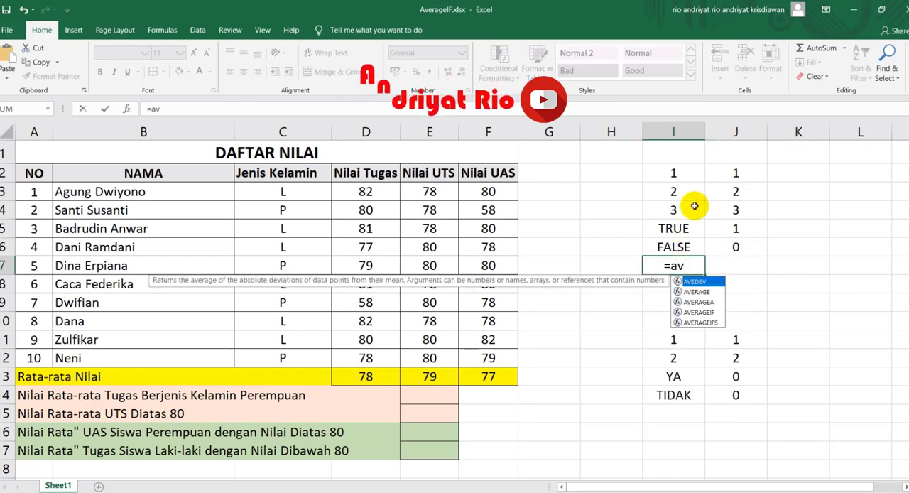
type("era")
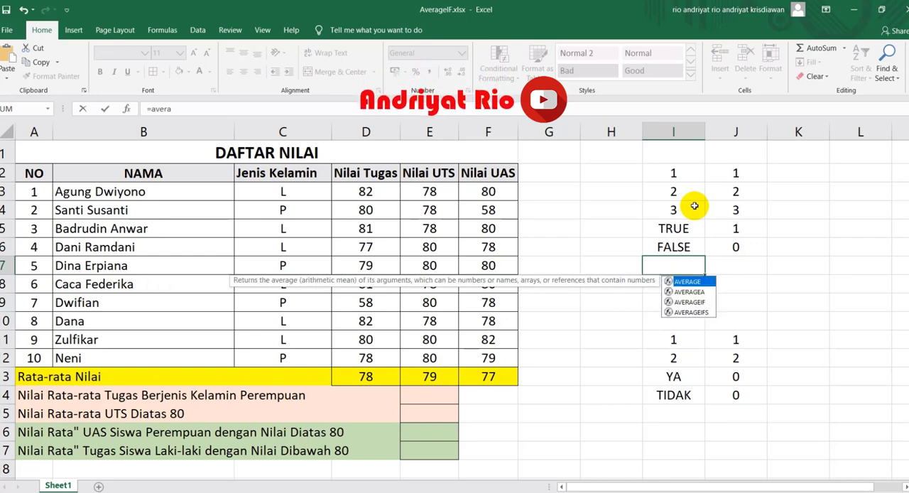
key("Tab")
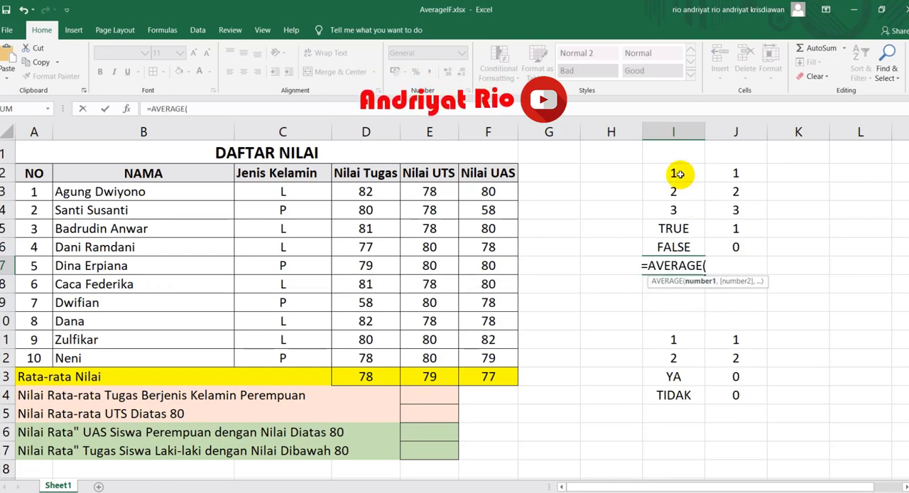
left_click_drag(674, 174, 676, 246)
type(")")
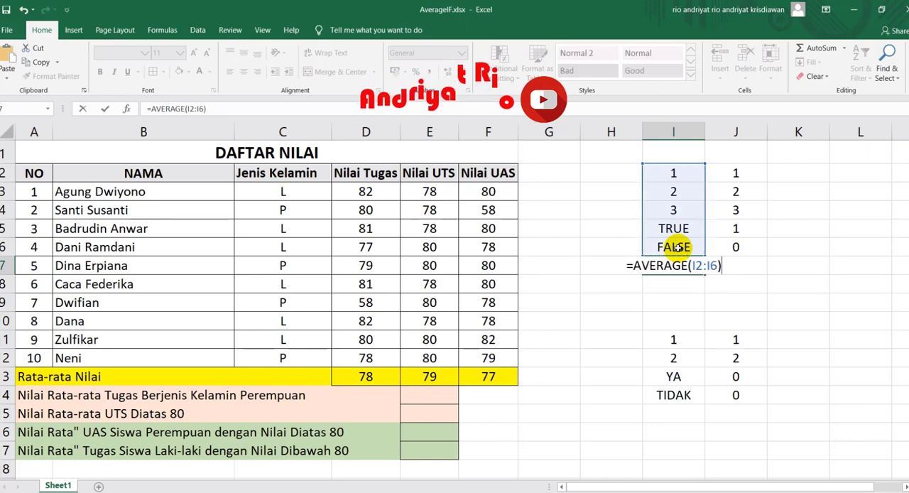
key("Return")
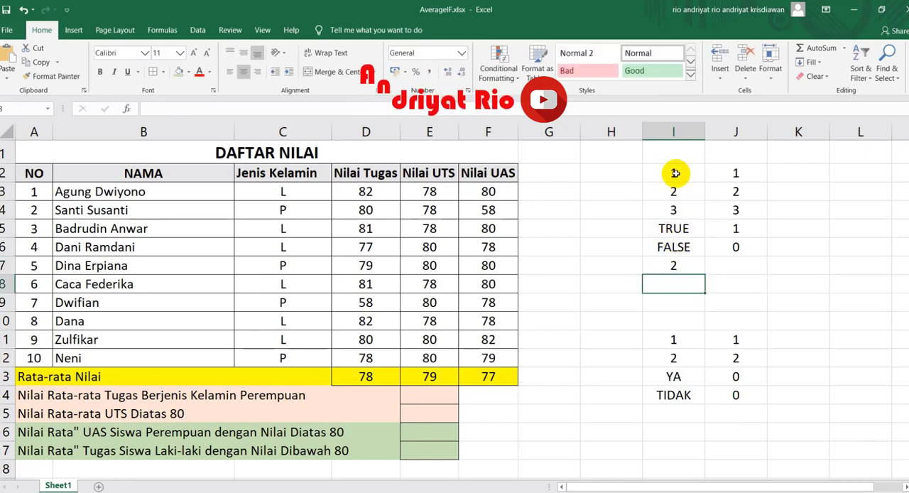
Step: Check the average in I7 against the numbers in I2:I4 and the logical values in I5:I6
left_click(673, 265)
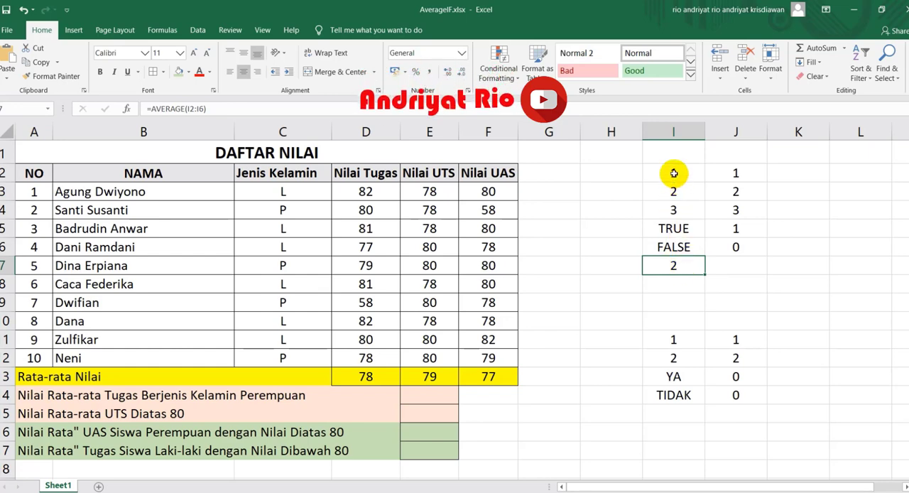
left_click_drag(671, 173, 674, 210)
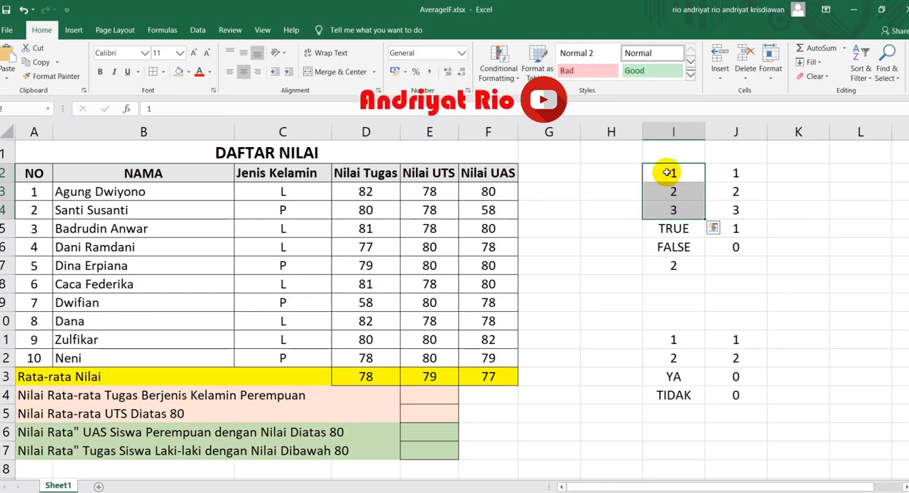
left_click(673, 265)
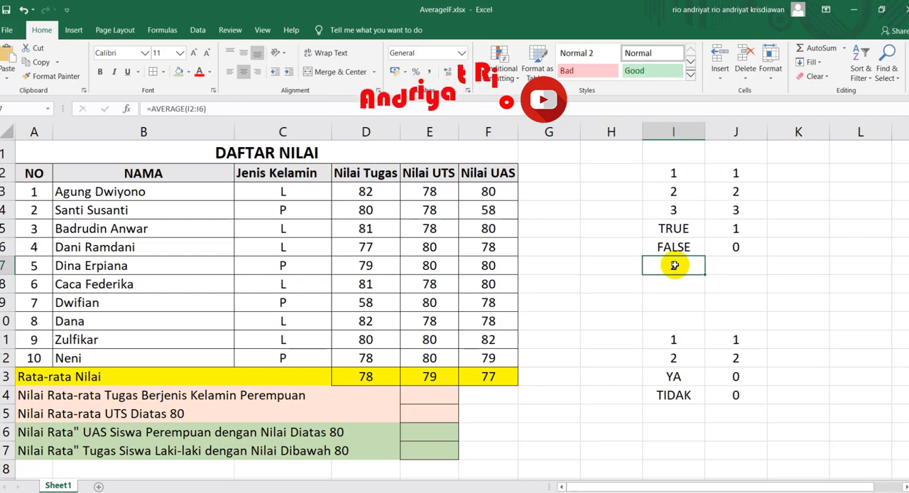
left_click(673, 228)
left_click(673, 246)
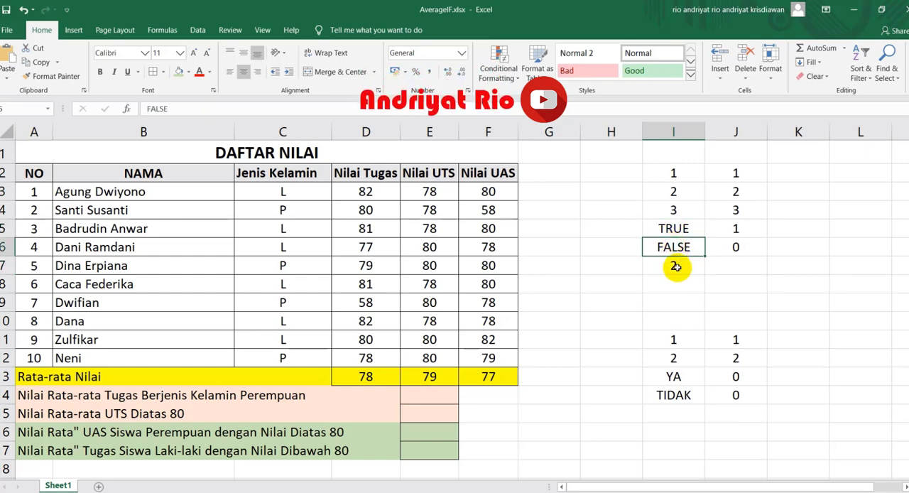
left_click(676, 266)
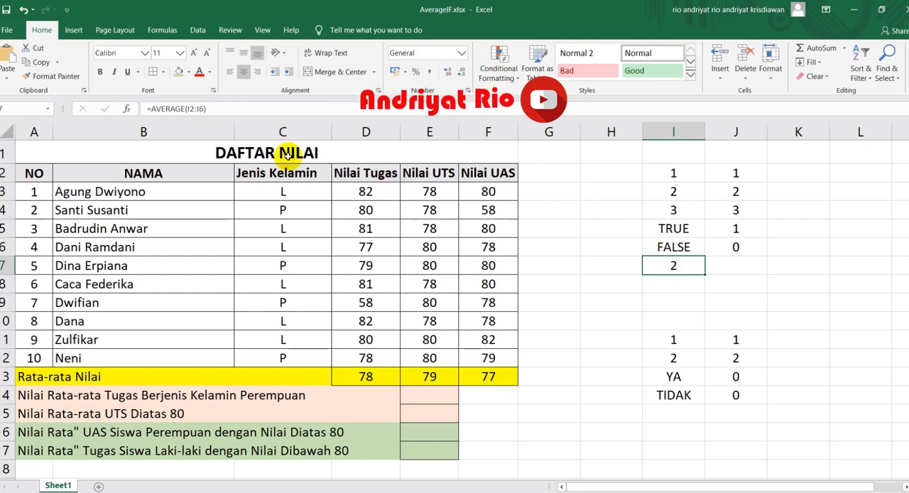
Step: Change the formula in I7 to =AVERAGEA(I2:I6) so the logical values count in the average
left_click(183, 109)
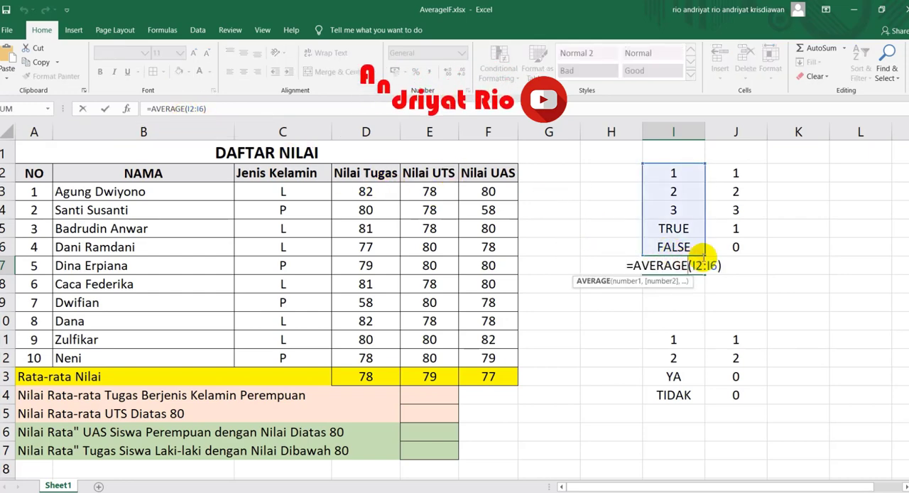
type("A")
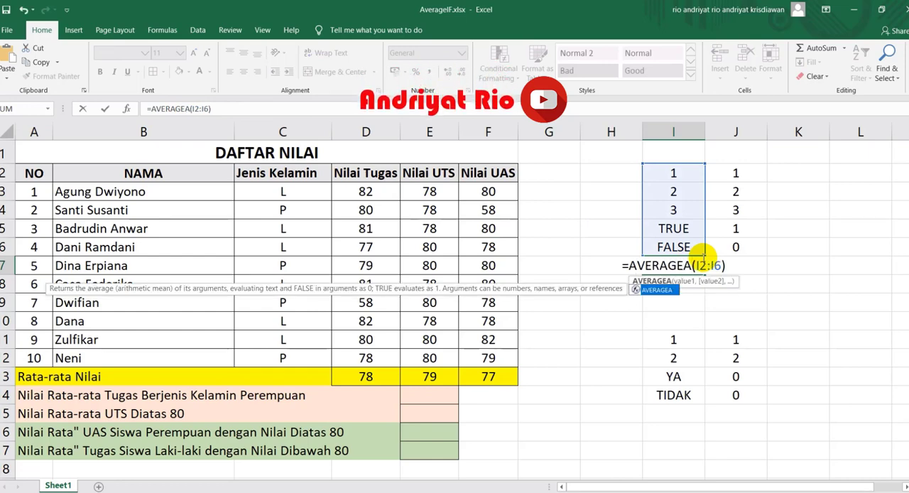
key("Return")
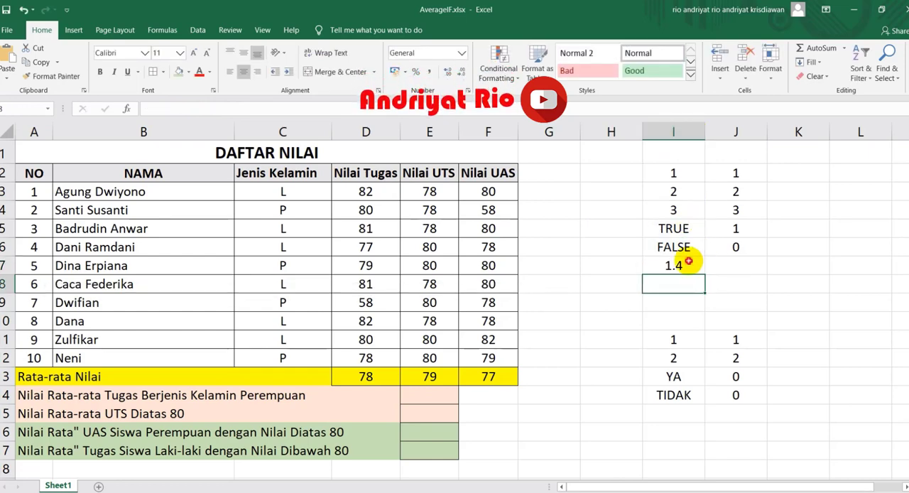
left_click(678, 265)
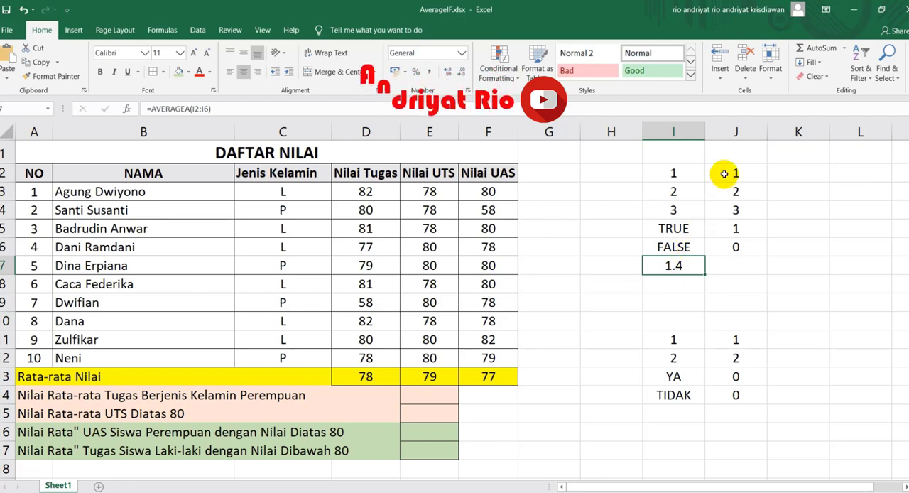
Step: Compare the TRUE and FALSE entries in I5:I6 with their numeric values in column J and review the range I2:I6
left_click(671, 228)
left_click(734, 228)
left_click(674, 247)
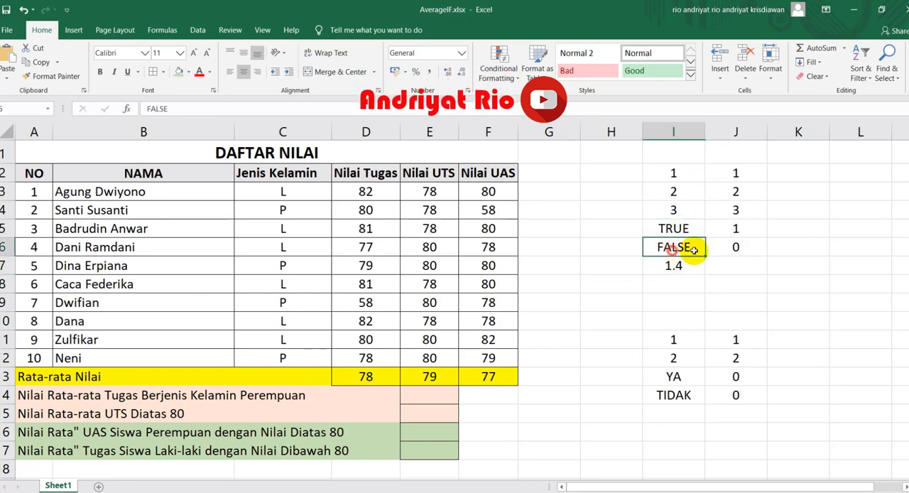
left_click(735, 245)
left_click_drag(688, 168, 677, 247)
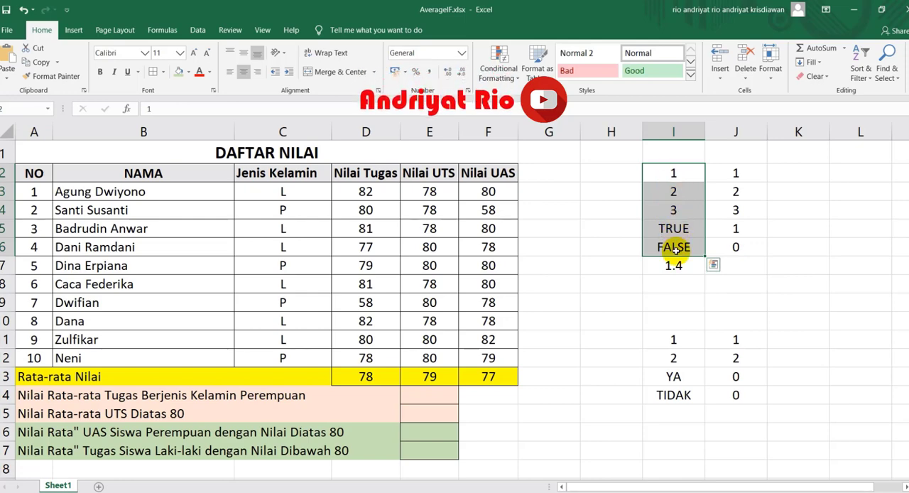
Step: Enter =7/5 in I8 as a manual check of the AVERAGEA formula in I7
left_click(675, 283)
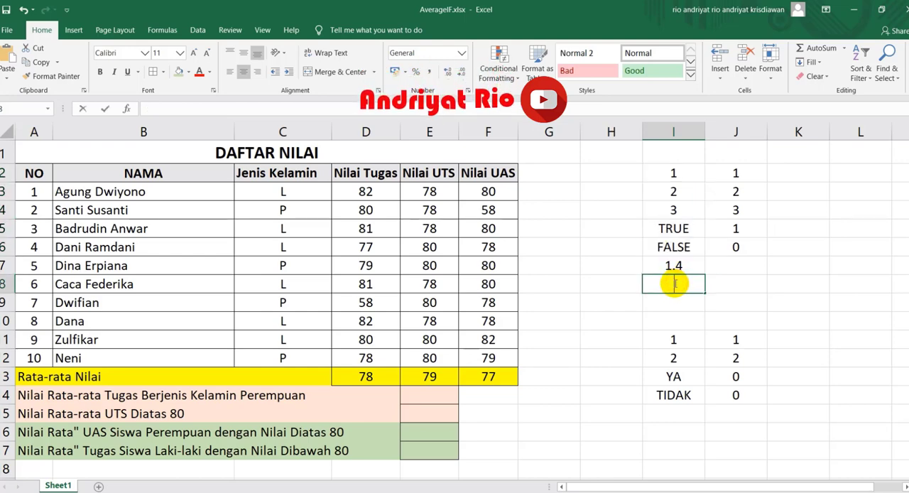
type("=")
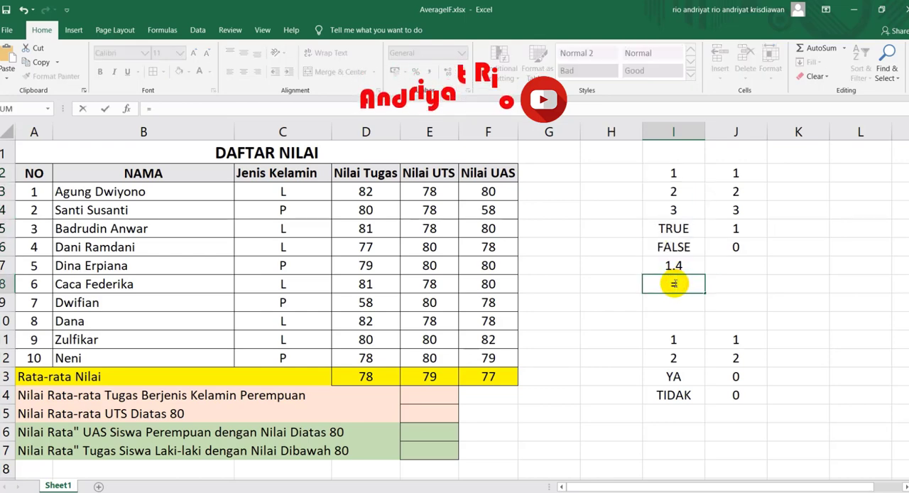
type("7/")
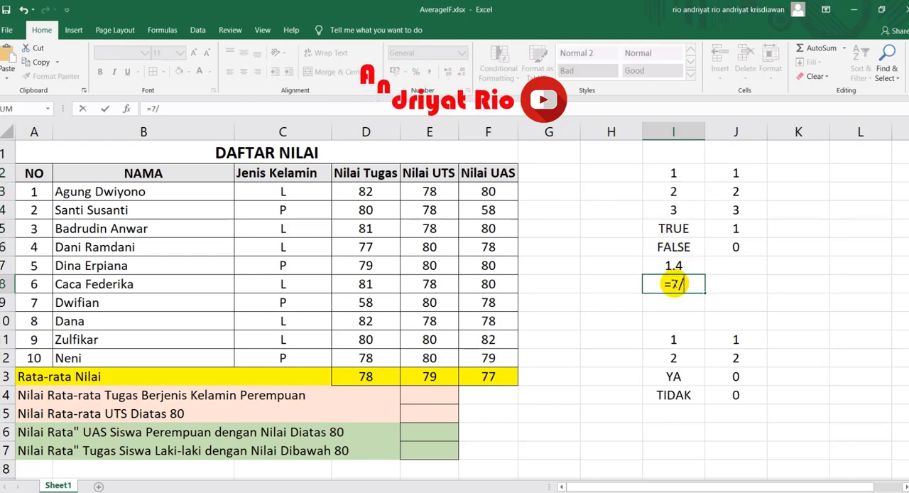
type("5")
key("Return")
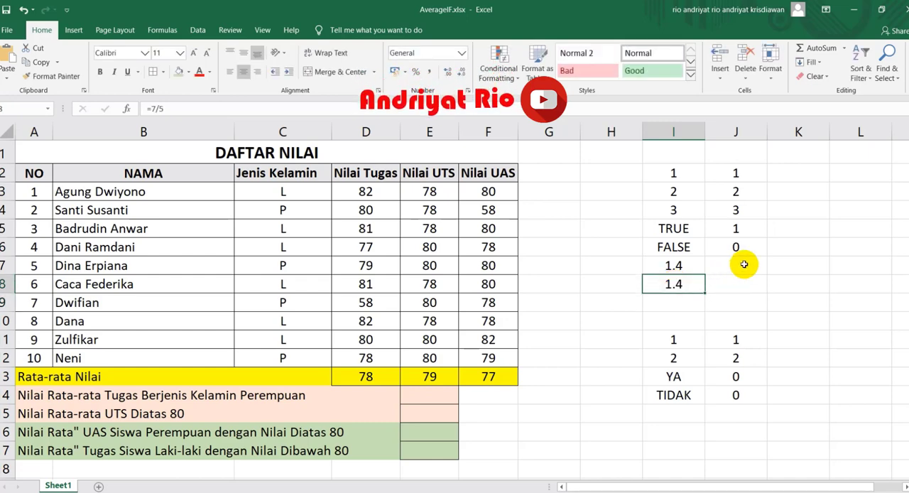
key("Up")
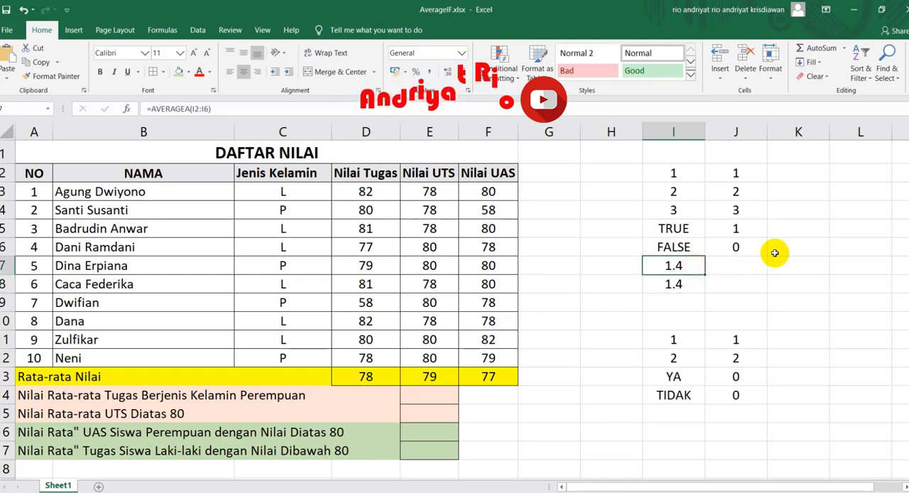
Step: Compare the YA and TIDAK text entries in I13:I14 with their numeric values in column J
scroll(775, 253, "down", 2)
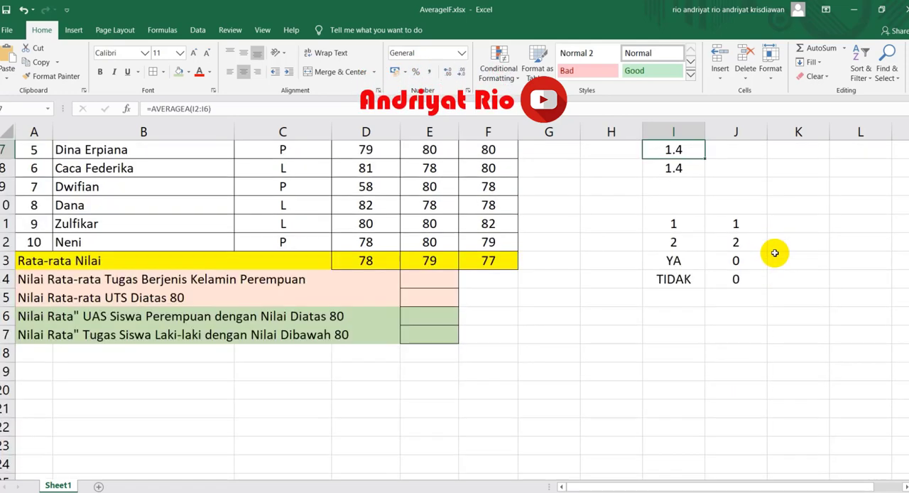
left_click(673, 222)
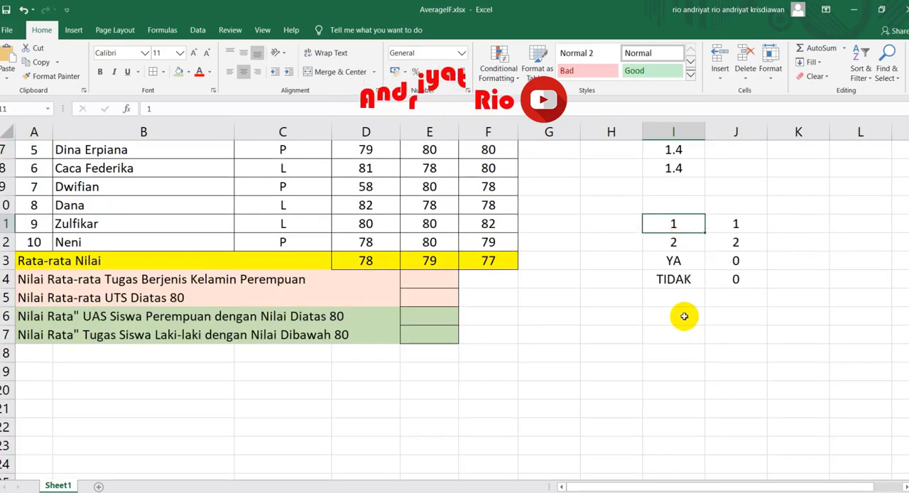
left_click(662, 263)
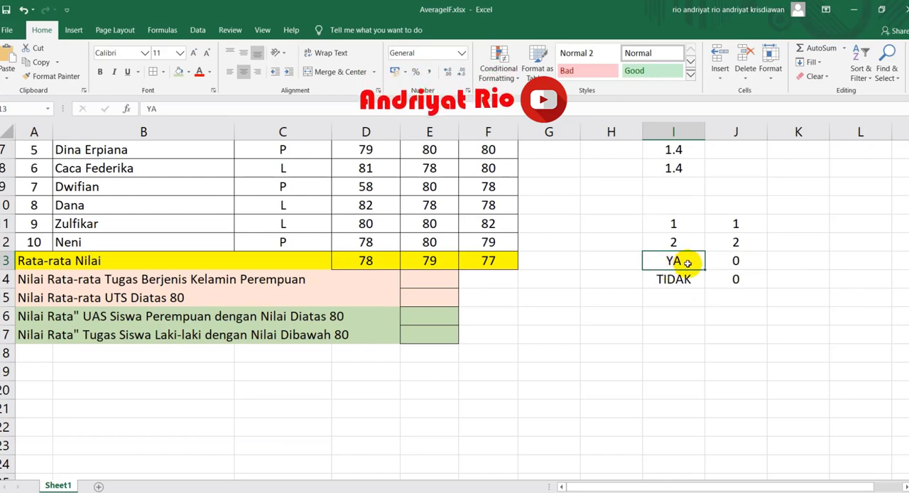
left_click(738, 261)
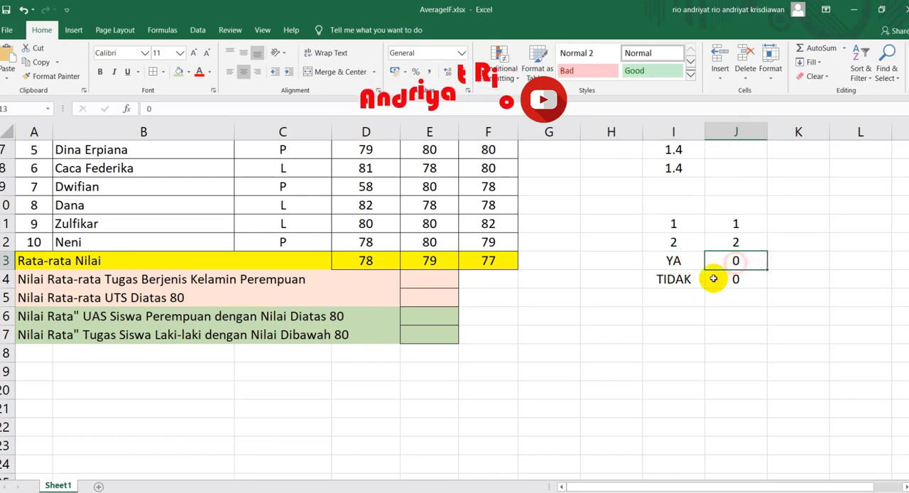
left_click(696, 280)
left_click(750, 281)
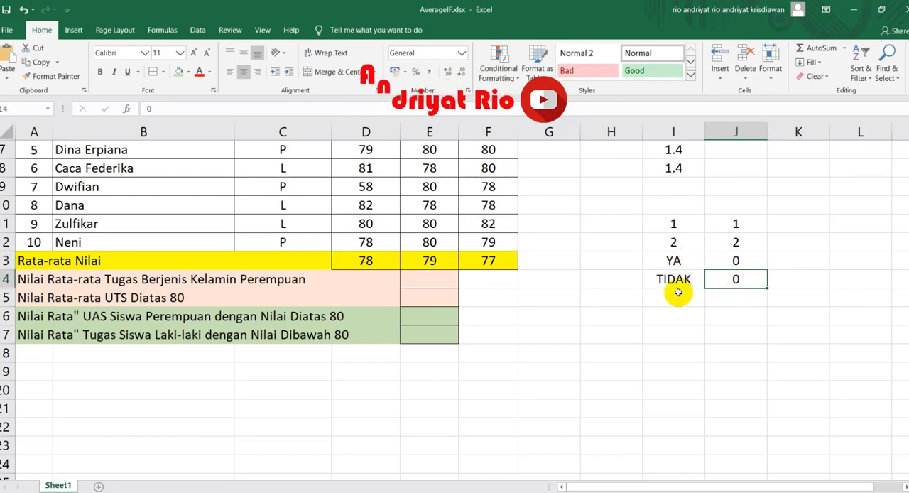
Step: Enter =AVERAGEA(I11:I14) in I15 to average the list of numbers and text entries
left_click(678, 292)
type("=a")
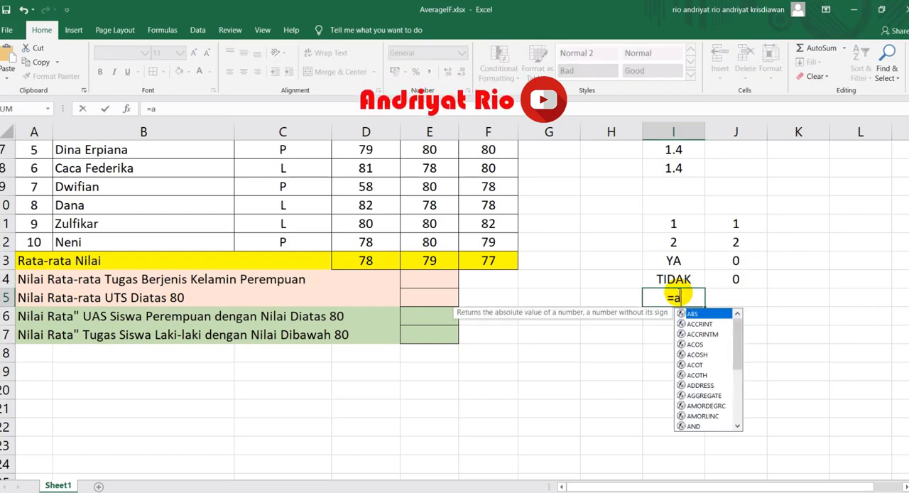
type("ver")
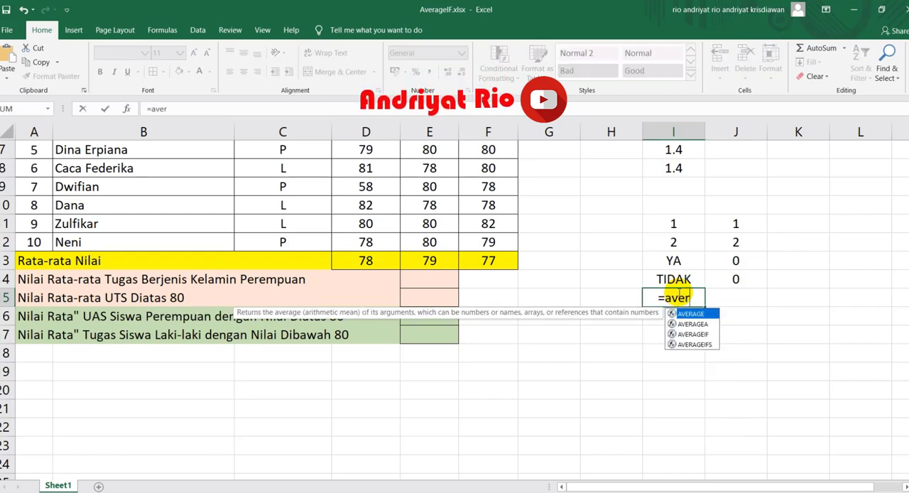
key("Down")
key("Tab")
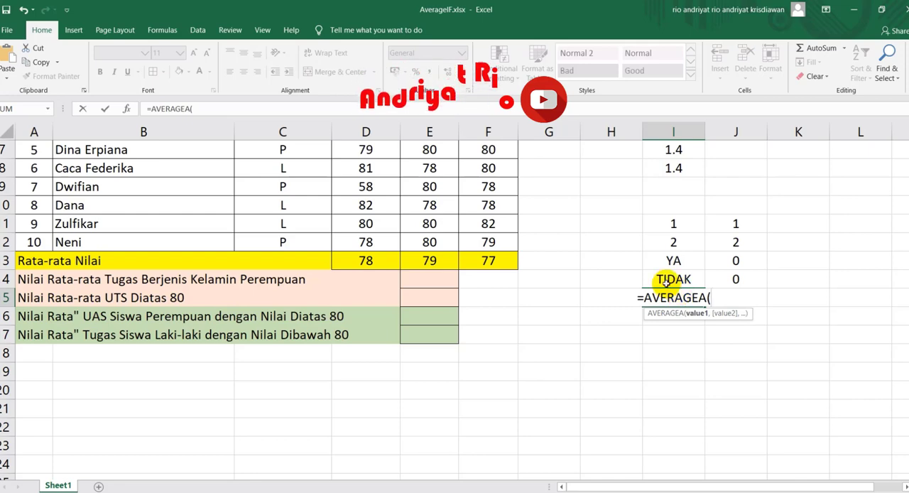
left_click_drag(669, 223, 670, 278)
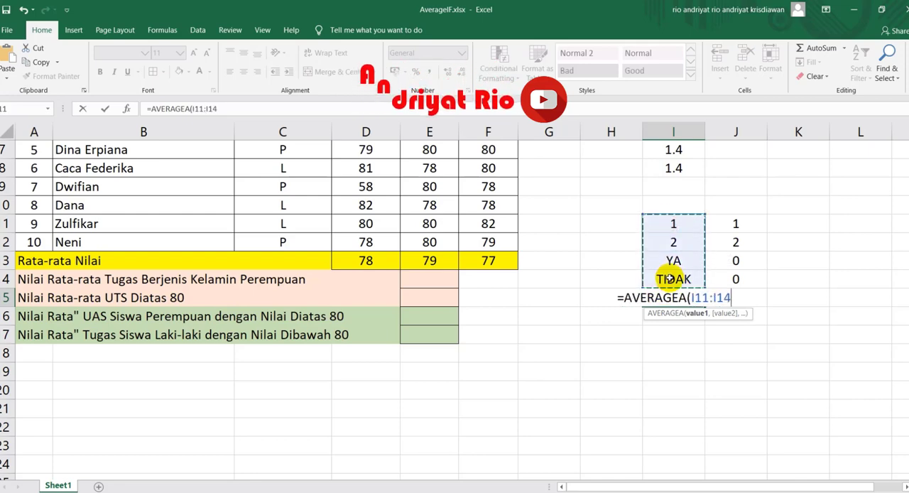
key("Return")
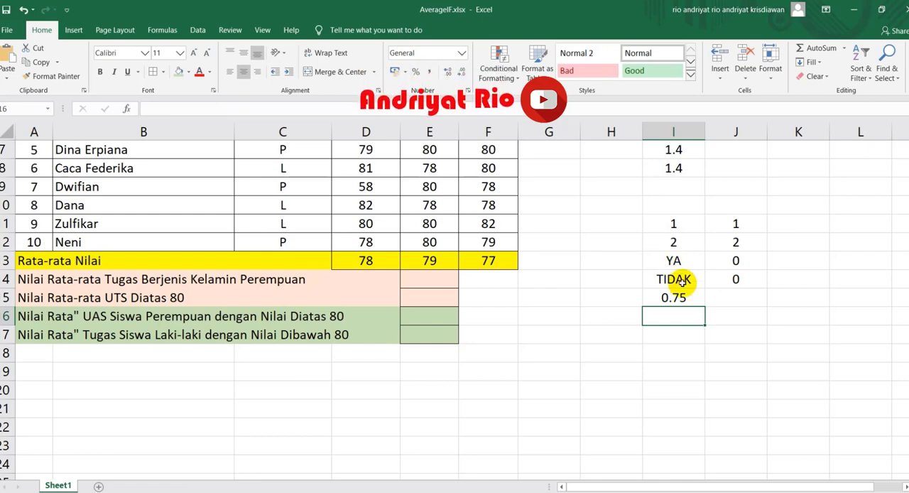
Step: Review the range I11:I14 and enter =3/4 in I16 as a manual check of the AVERAGEA formula in I15
left_click(673, 298)
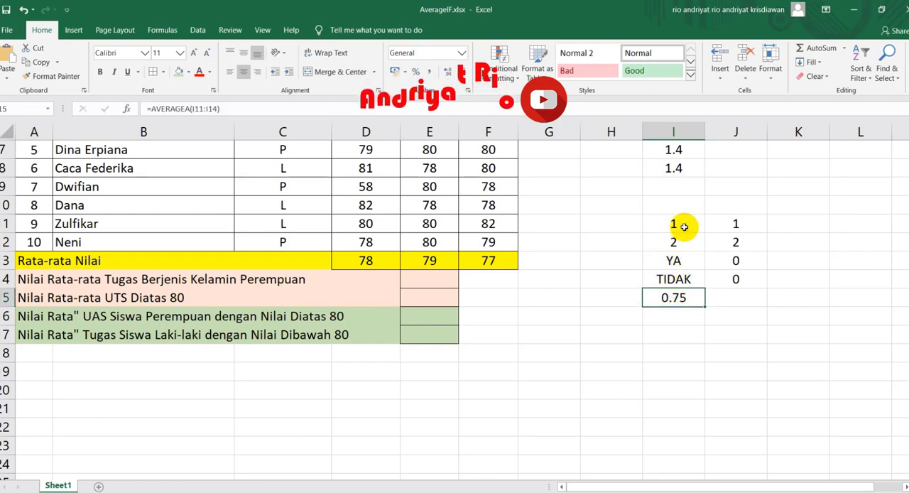
left_click_drag(682, 223, 682, 277)
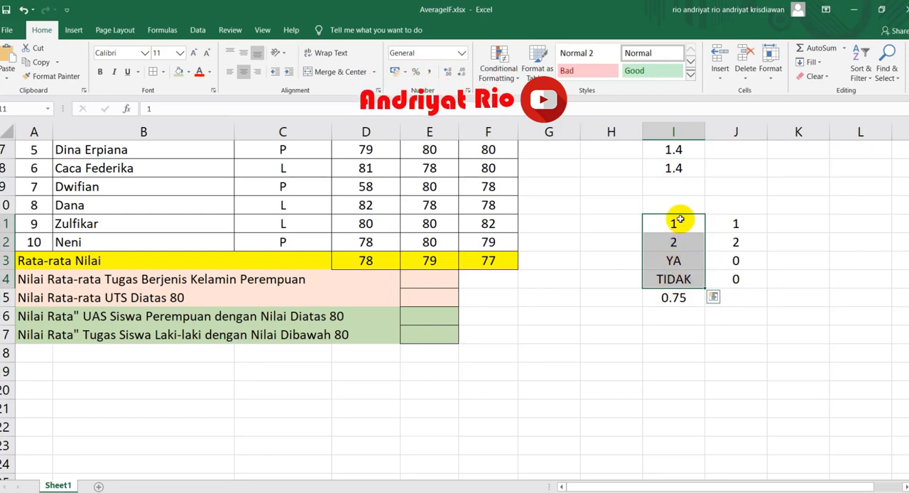
left_click(673, 298)
left_click(673, 320)
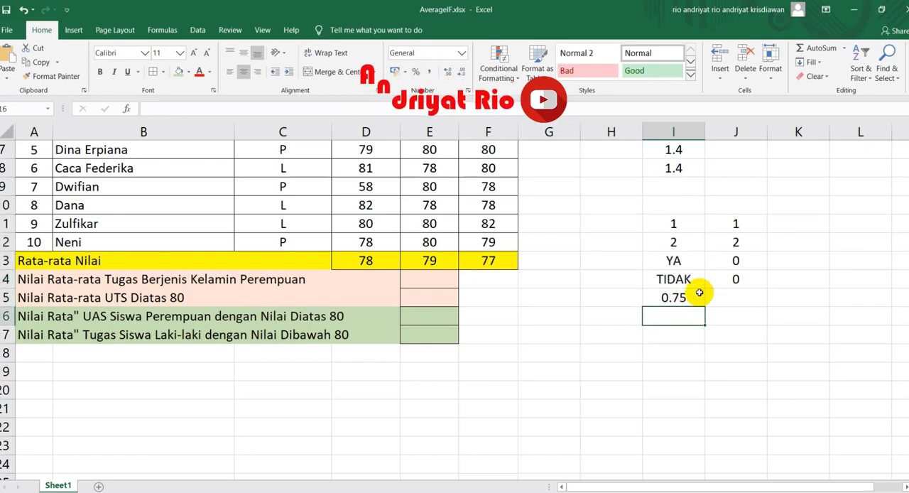
type("=3/4")
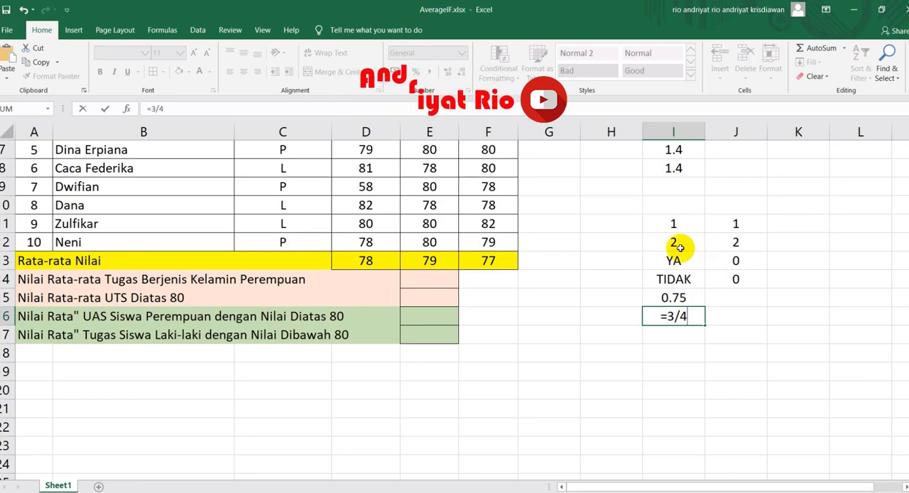
key("Return")
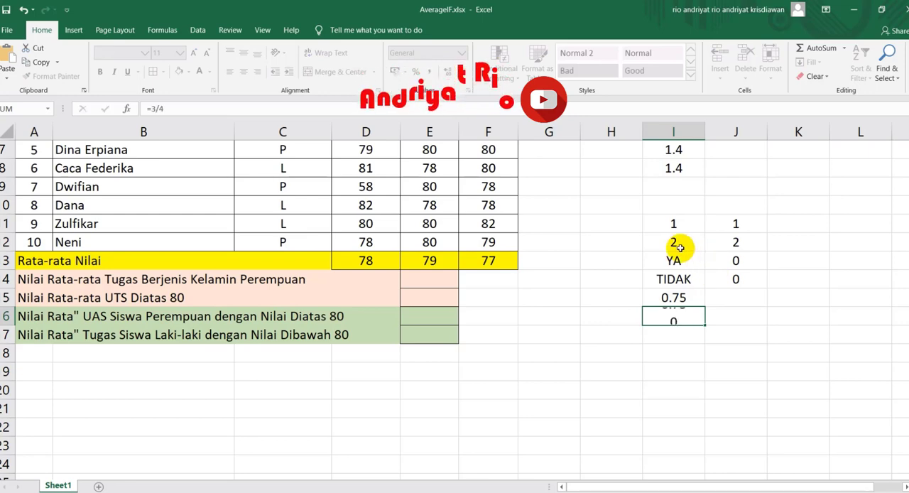
left_click(673, 314)
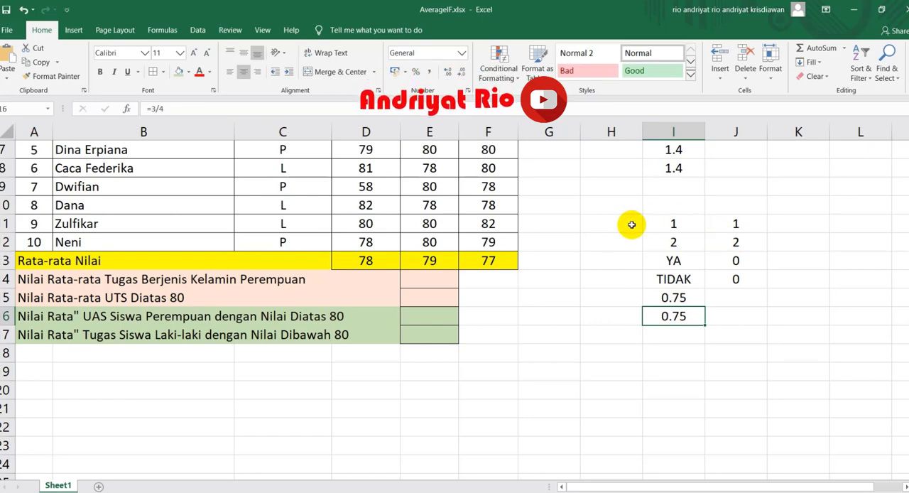
Step: Enter =AVERAGEIF(C3:C12,"P",D3:D12) in D14 to average the Nilai Tugas scores of the female students
scroll(631, 224, "up", 2)
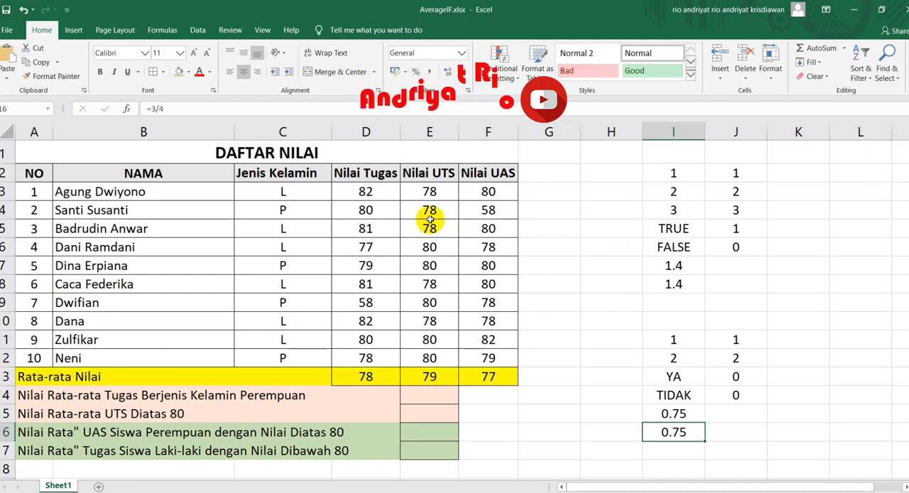
left_click_drag(430, 225, 430, 210)
left_click(26, 394)
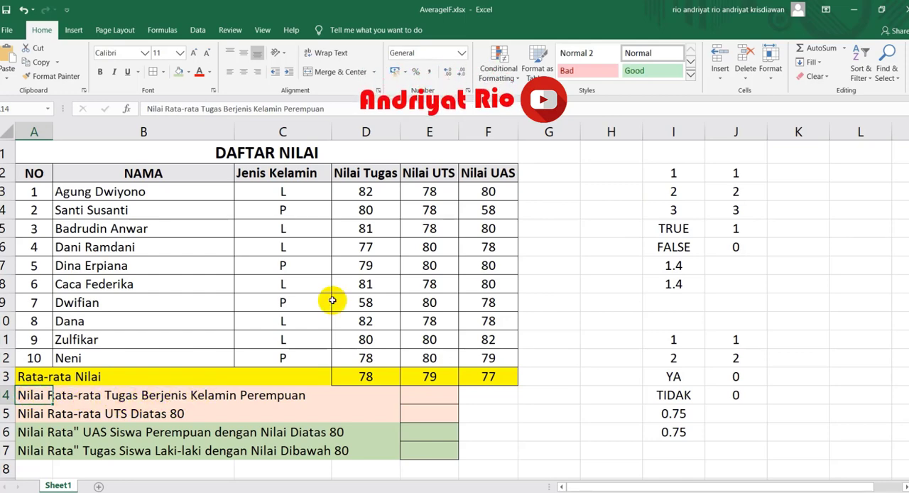
left_click(372, 395)
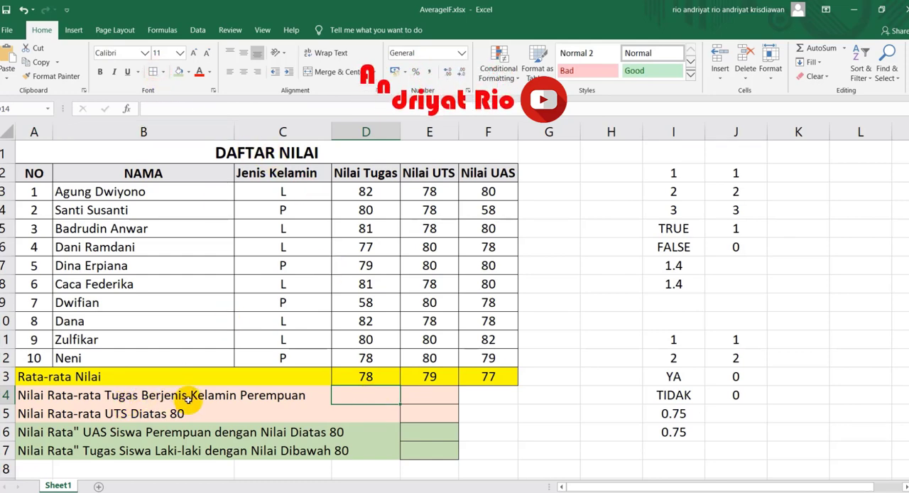
left_click(354, 395)
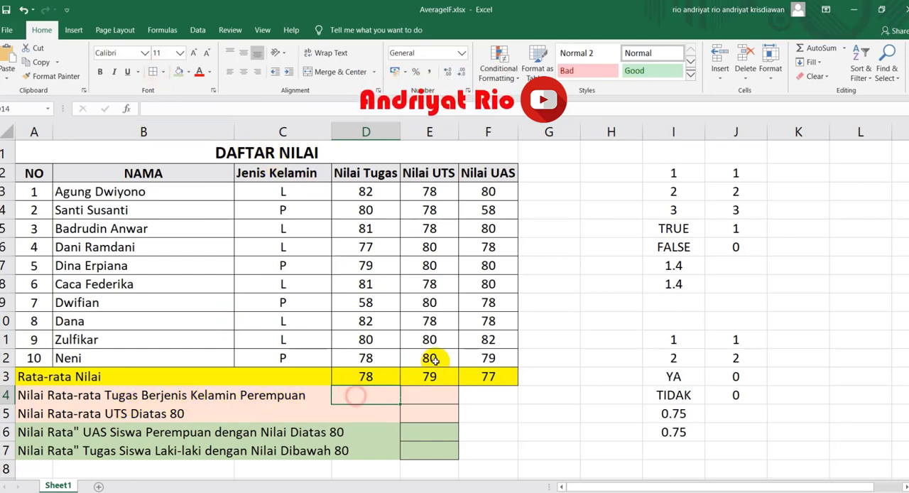
type("=")
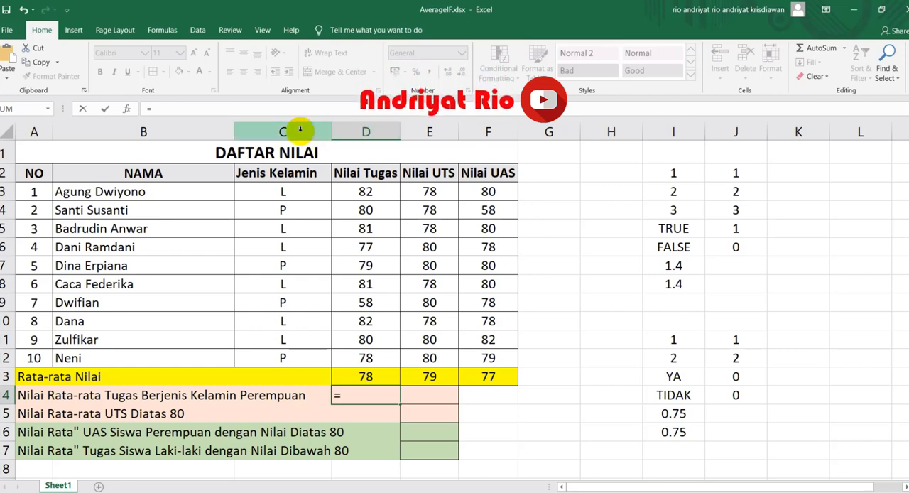
type("av")
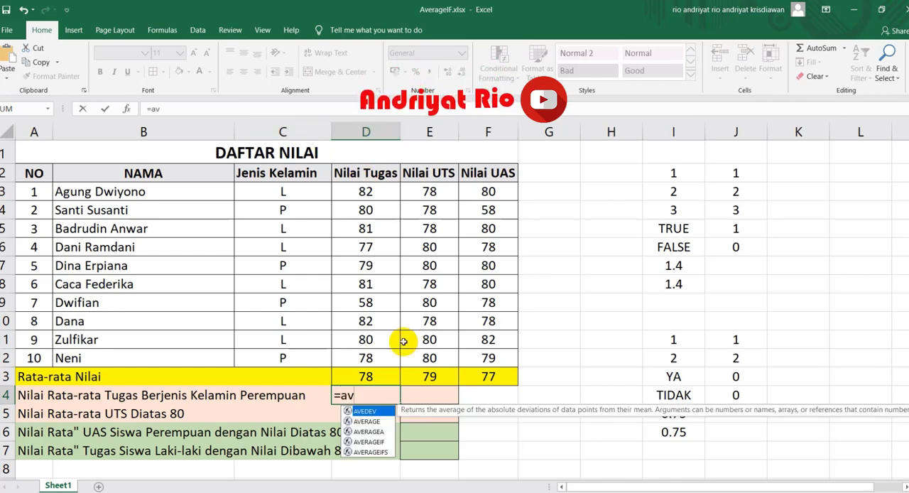
key("Down")
key("Down")
key("Down")
key("Tab")
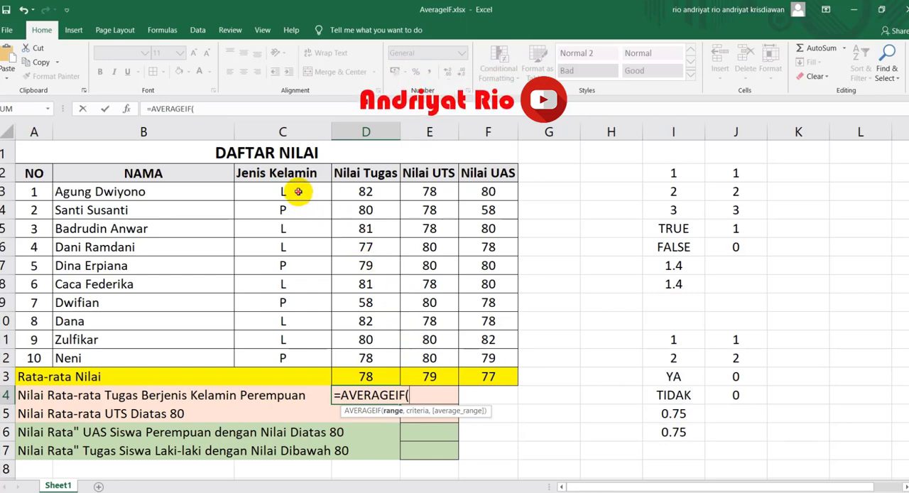
left_click_drag(298, 191, 288, 356)
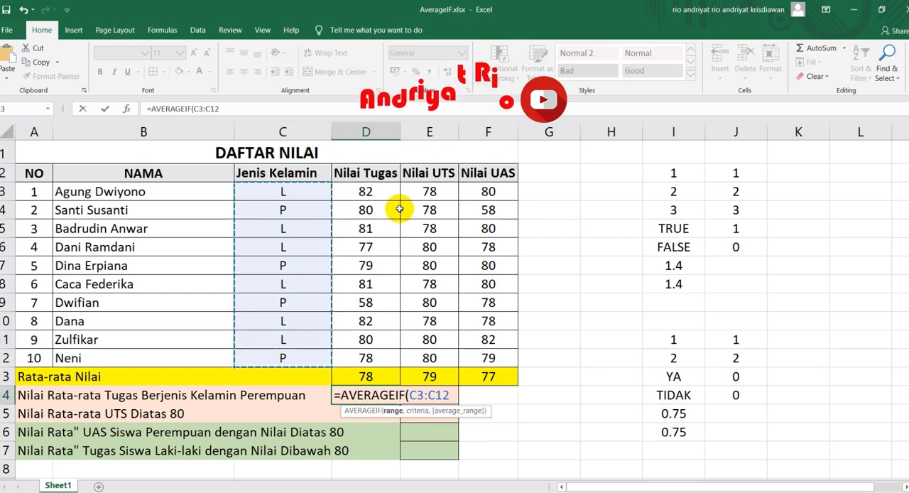
type(",")
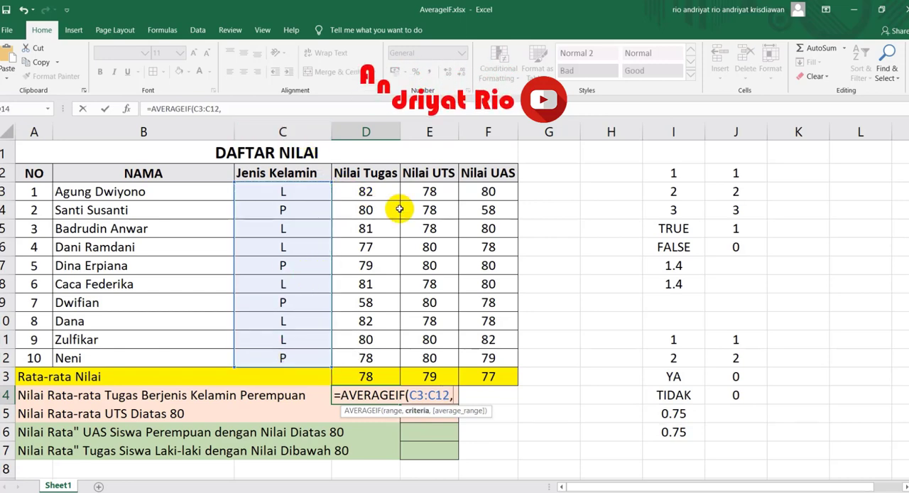
type("\"")
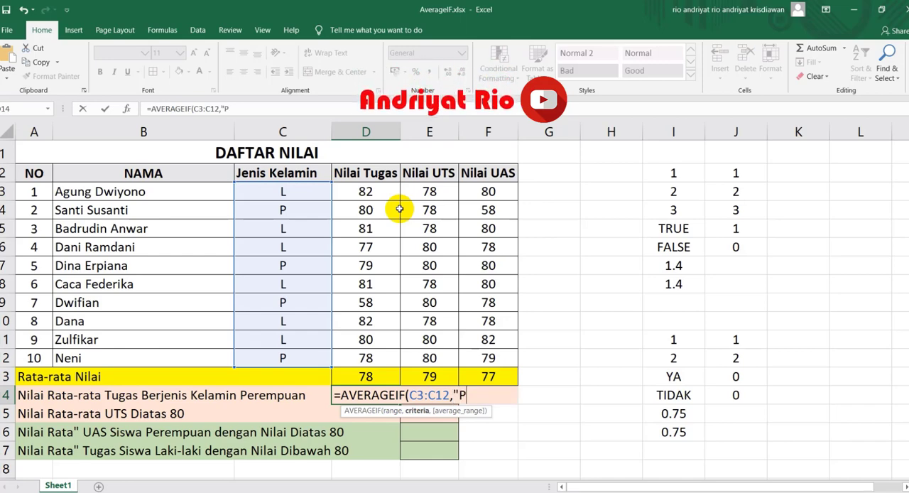
type("P\"")
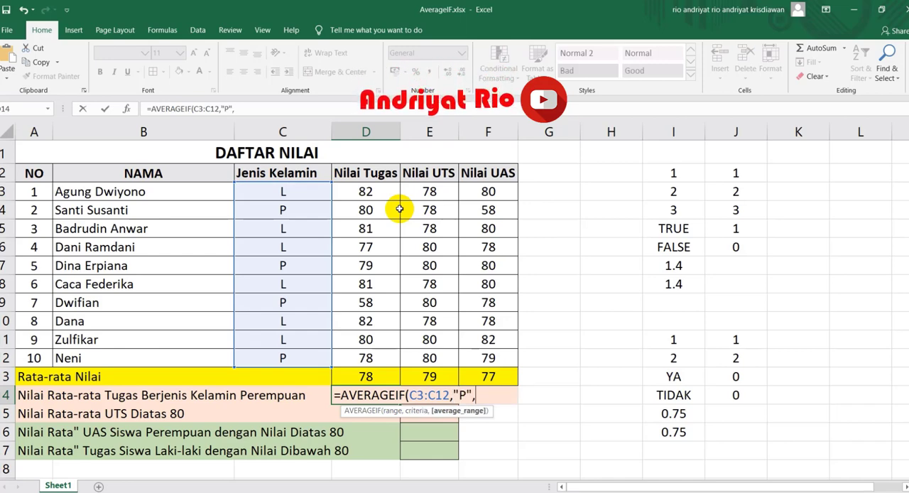
type(",")
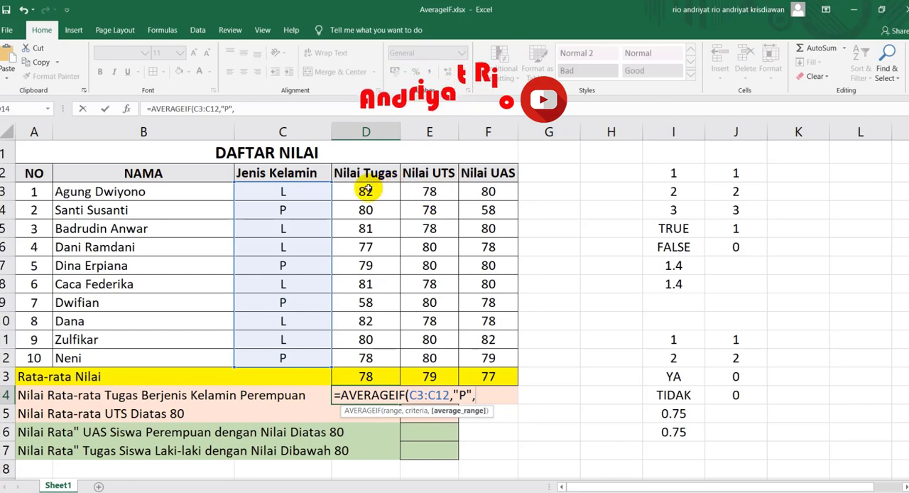
left_click_drag(365, 190, 365, 357)
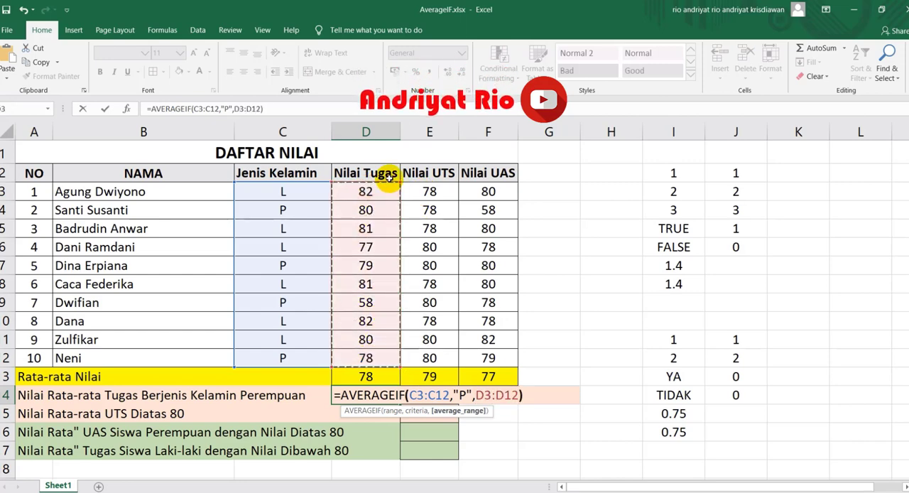
key("Return")
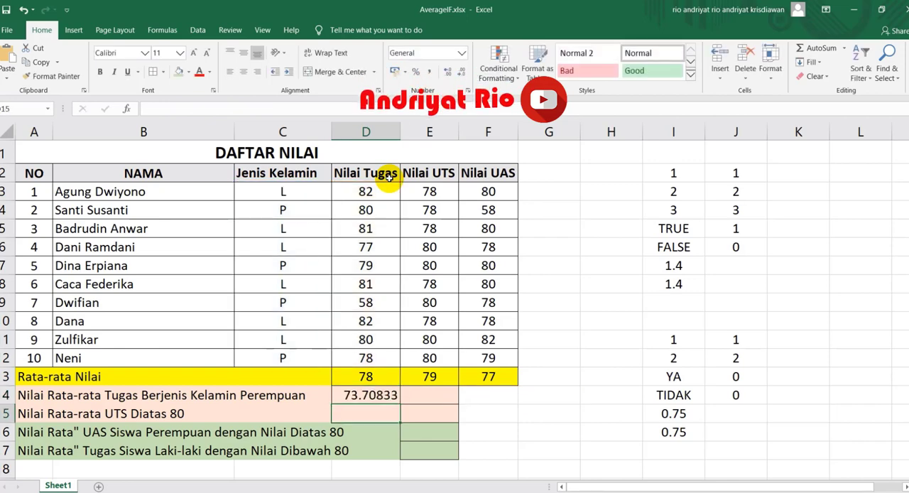
Step: Reduce the displayed decimals of the female Tugas average in D14 to two places
left_click(373, 397)
left_click(461, 73)
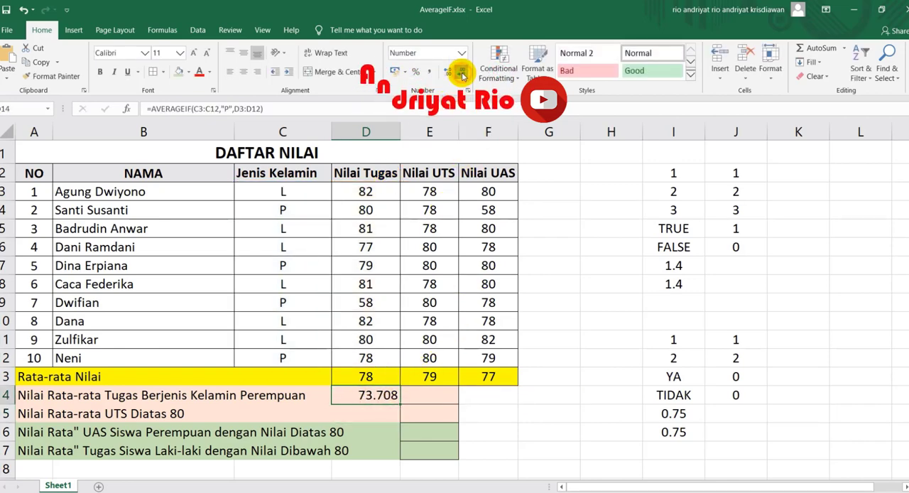
left_click(462, 74)
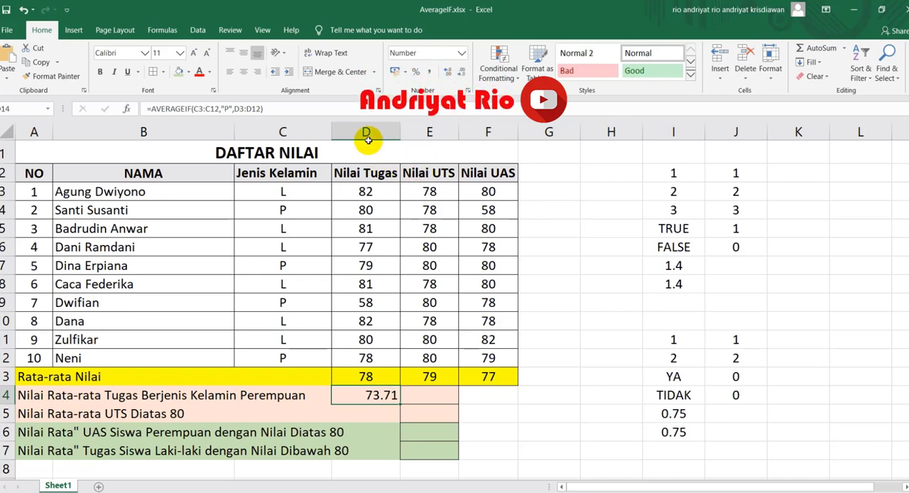
left_click(284, 132)
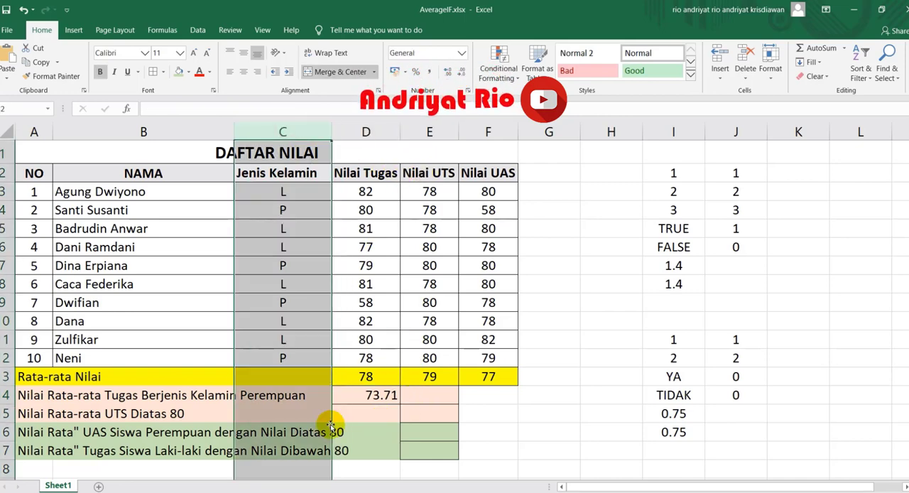
Step: Enter =AVERAGEIF(E3:E12,">80",E3:E12) in E15 to average the Nilai UTS scores above 80
left_click(39, 414)
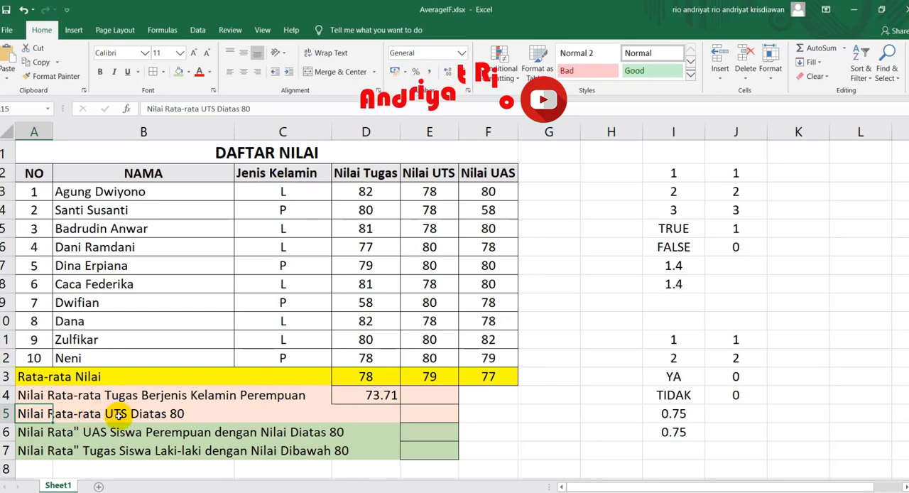
left_click(436, 414)
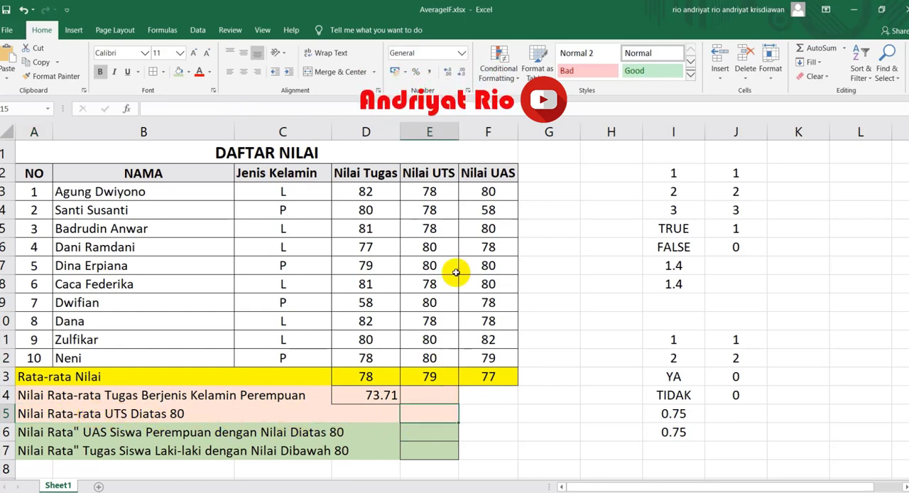
left_click_drag(428, 192, 420, 361)
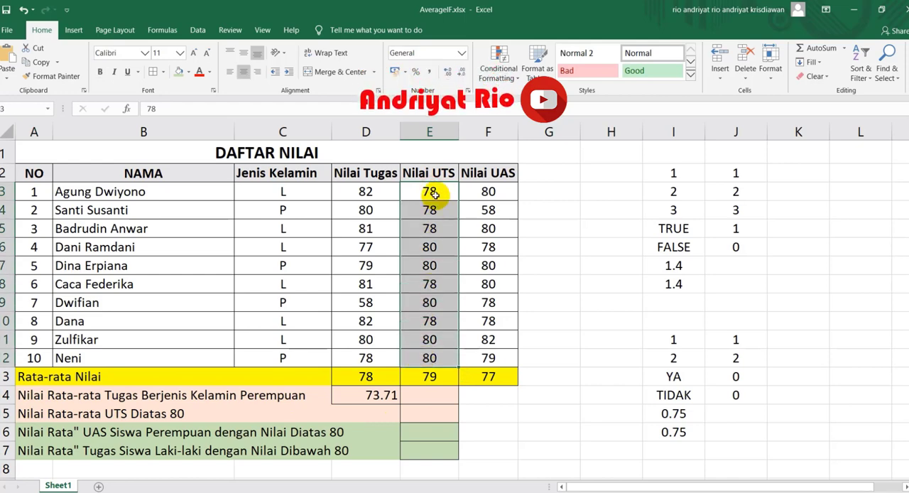
left_click(422, 412)
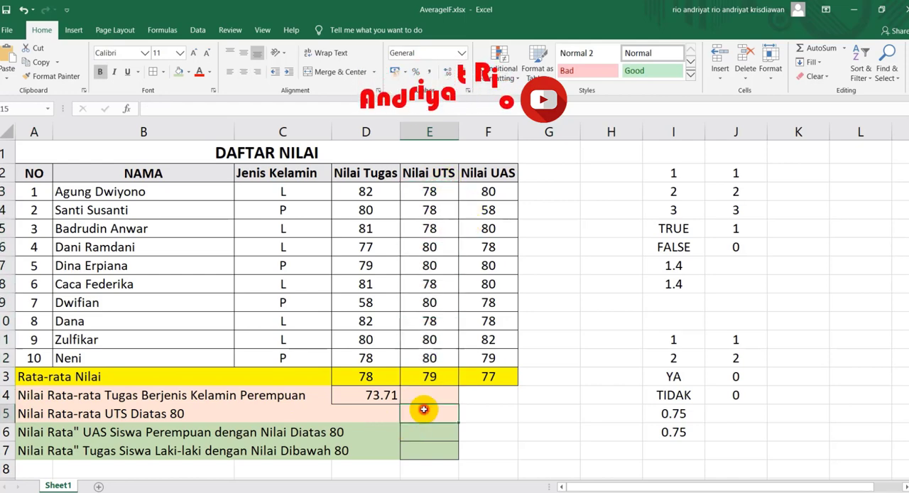
type("=av")
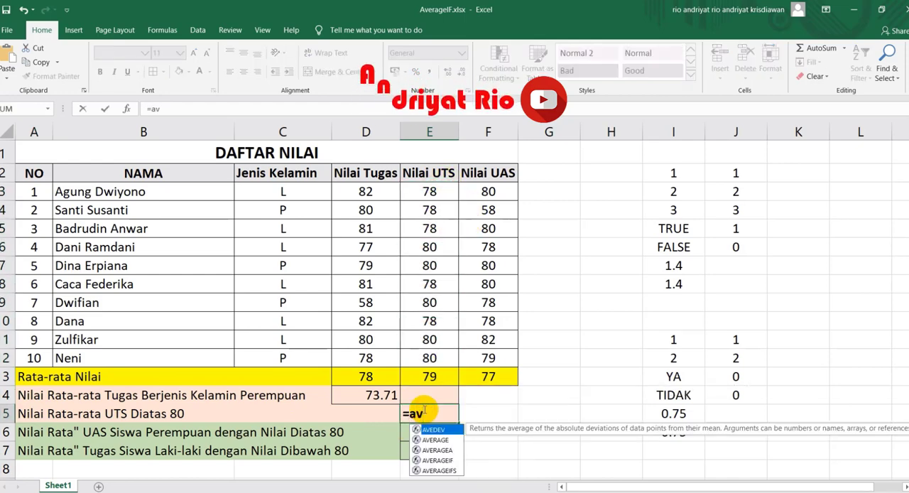
key("Down")
key("Down")
key("Down")
key("Tab")
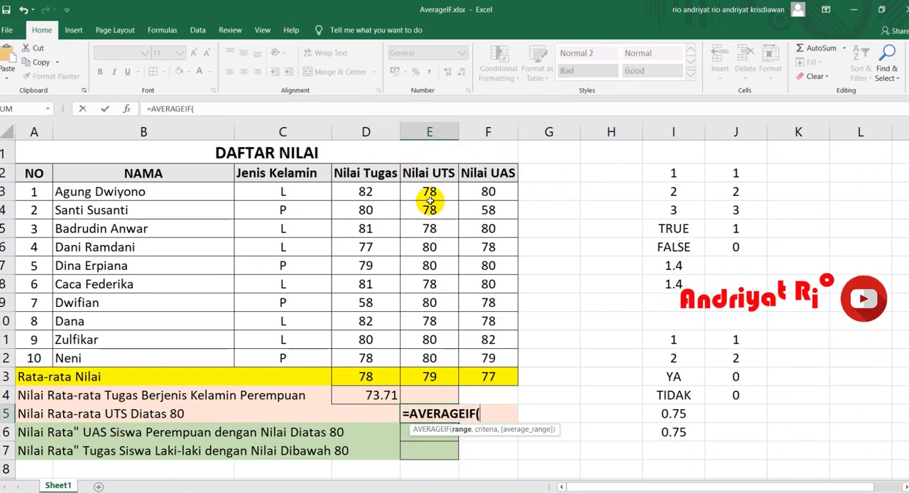
left_click_drag(428, 193, 424, 360)
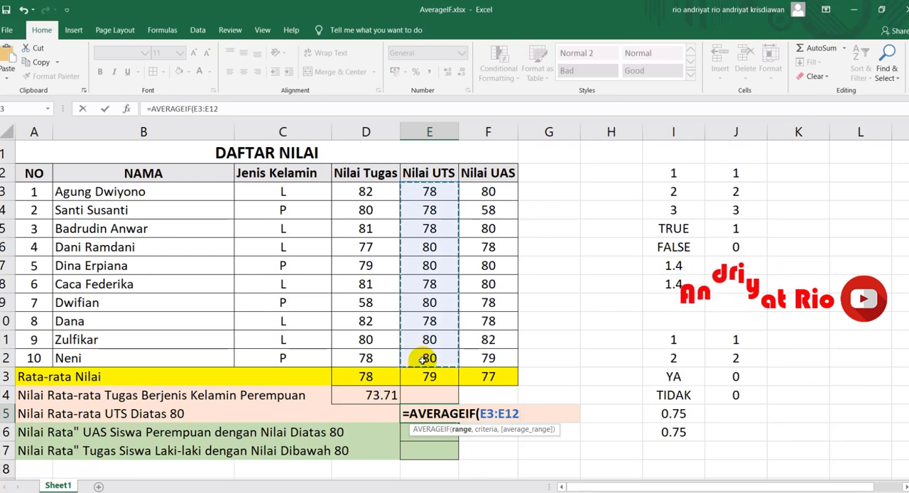
type(",\"")
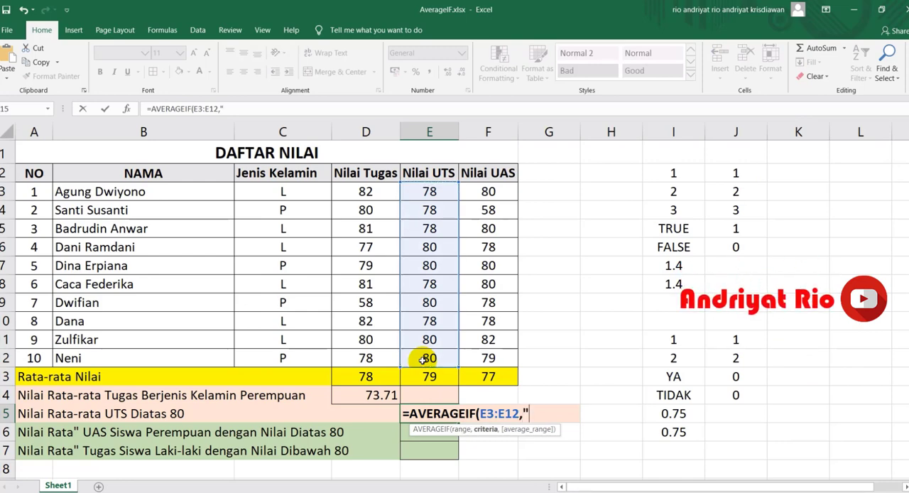
type(">80\",")
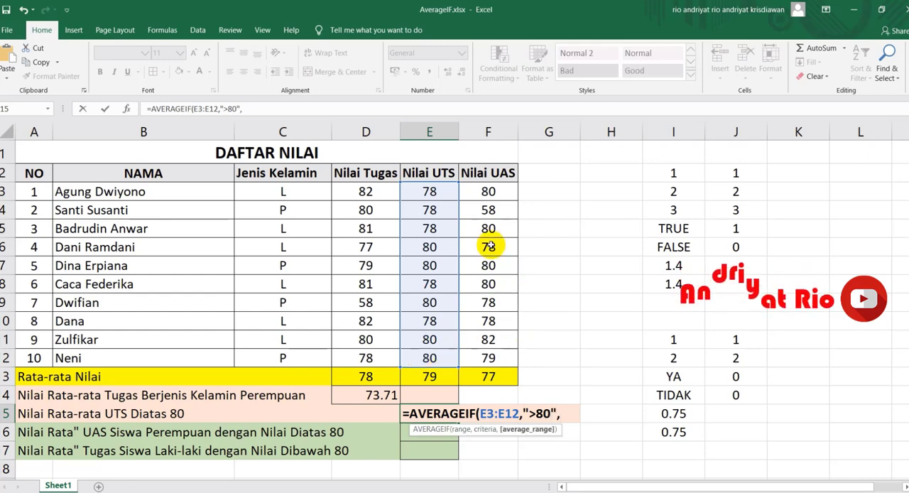
left_click_drag(441, 190, 433, 355)
type(")")
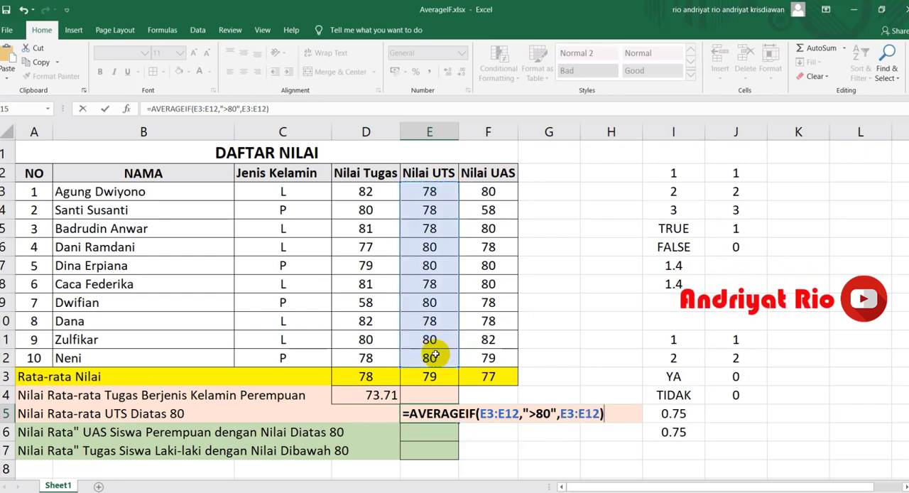
key("Return")
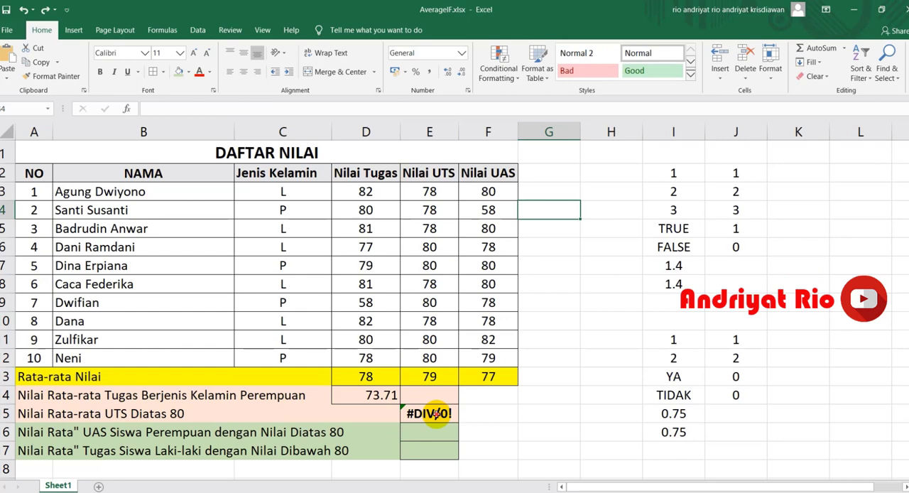
Step: Review the E15 formula against the UTS scores in E3:E12, and set the scores in E4 to 90 and E10 to 95
left_click(431, 414)
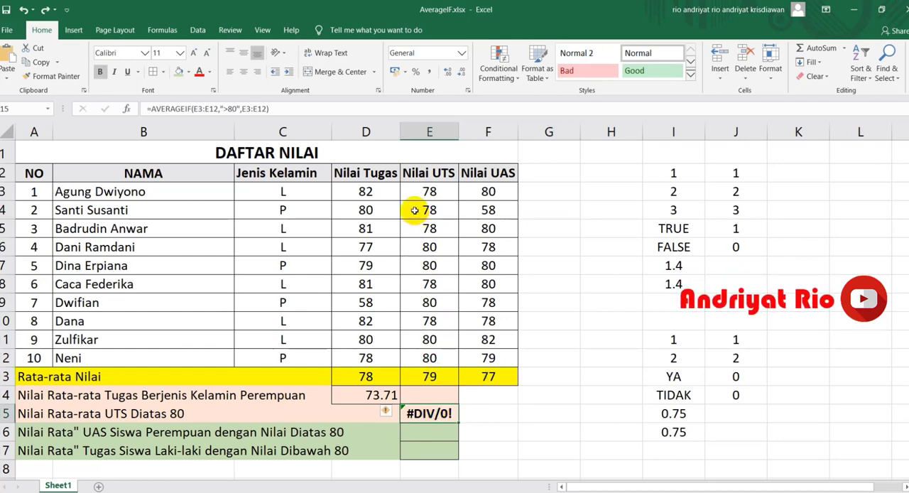
left_click_drag(429, 191, 431, 358)
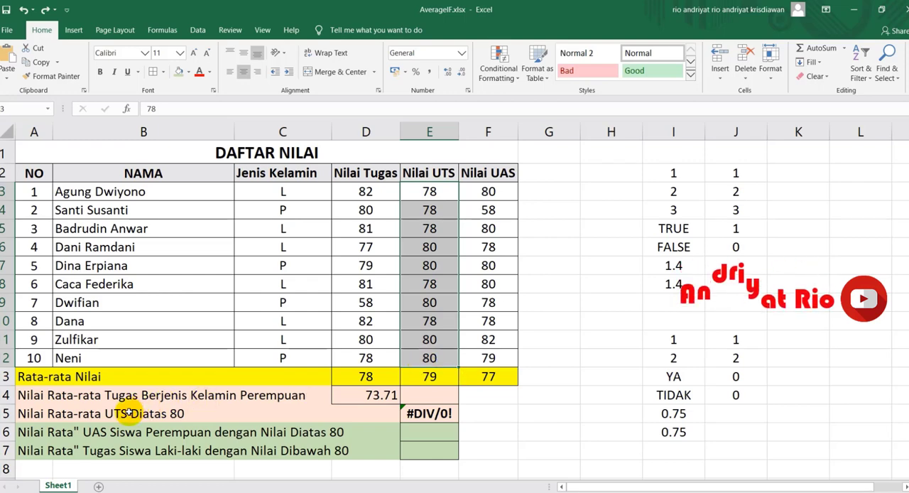
left_click(407, 414)
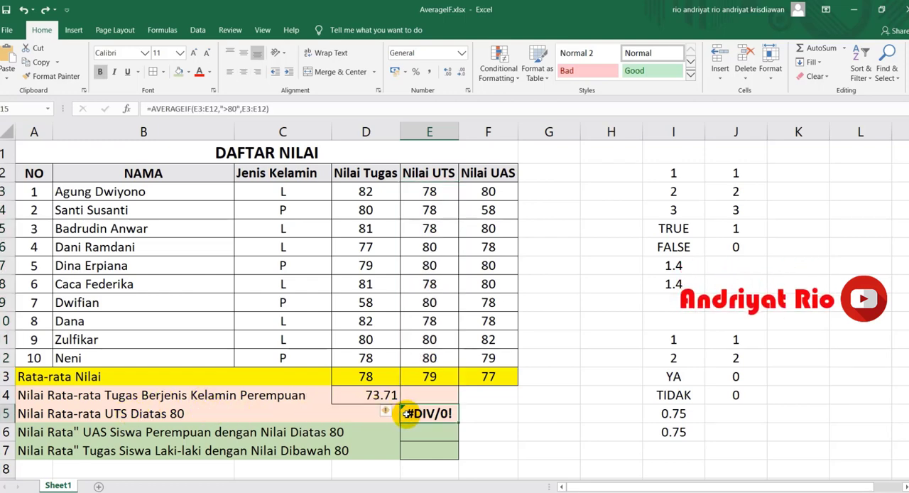
left_click(443, 211)
type("90")
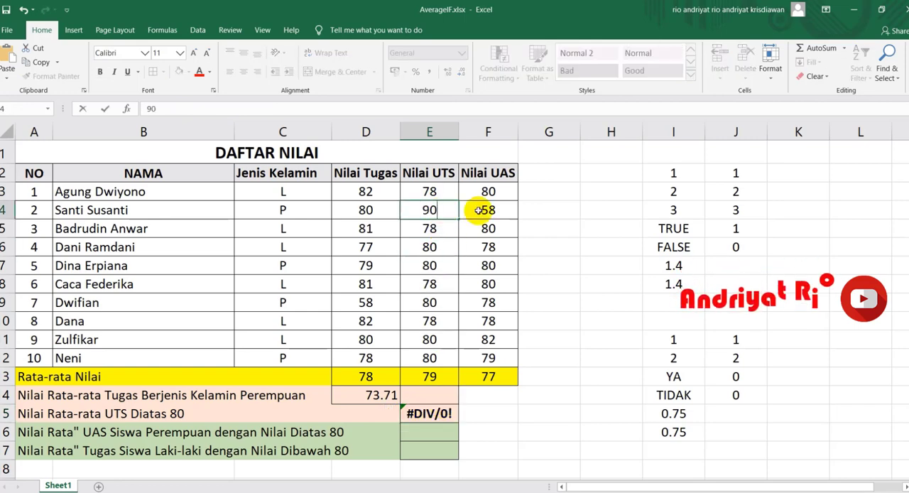
key("Return")
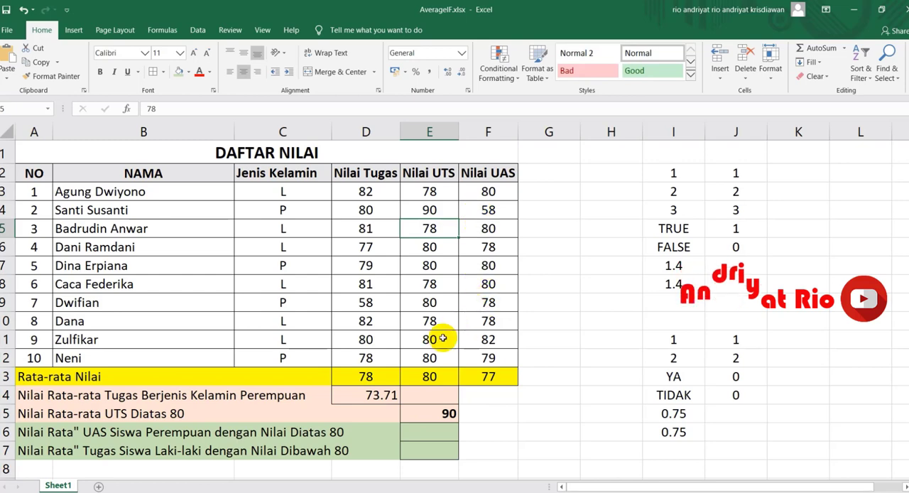
left_click(441, 322)
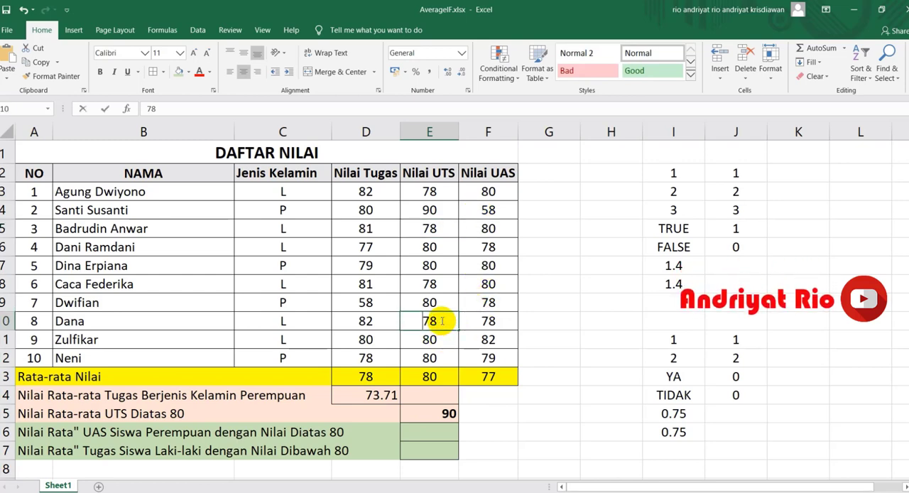
type("95")
key("Return")
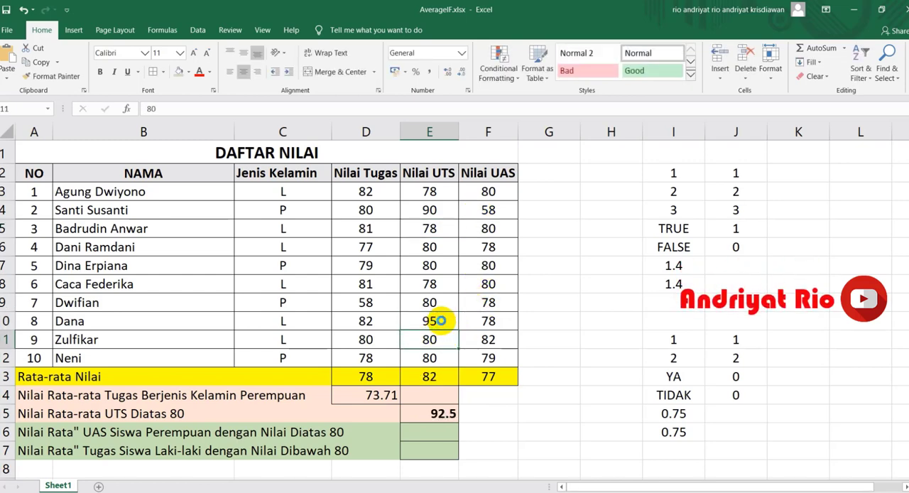
Step: Review the AVERAGEIF formula in E15 and the two remaining conditional-average tasks in rows 16 and 17
left_click(442, 412)
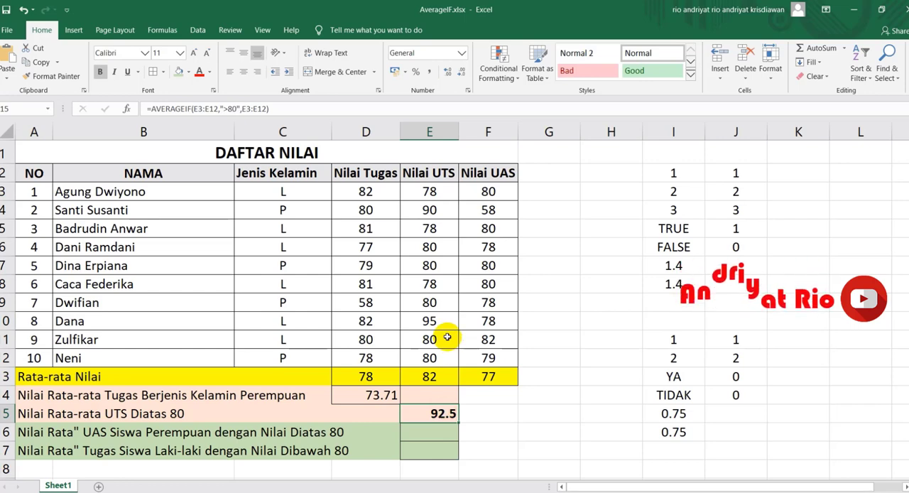
double_click(427, 411)
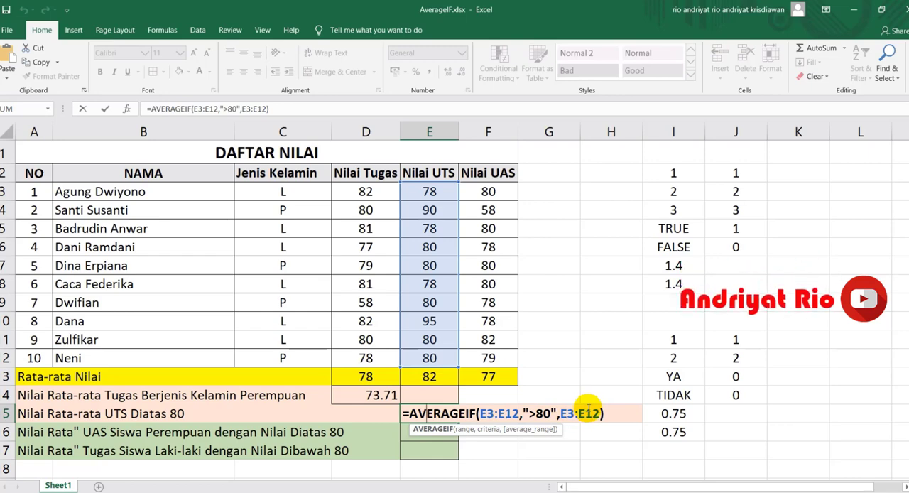
key("Return")
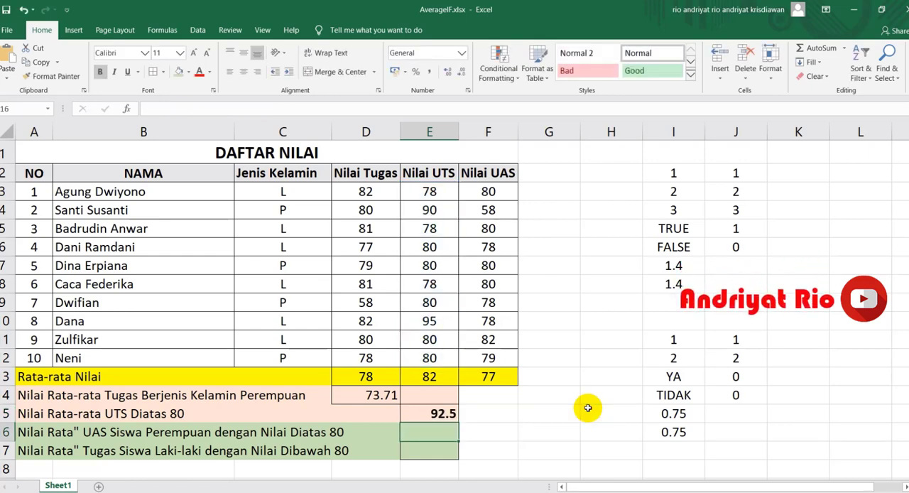
left_click(6, 432)
left_click(4, 450)
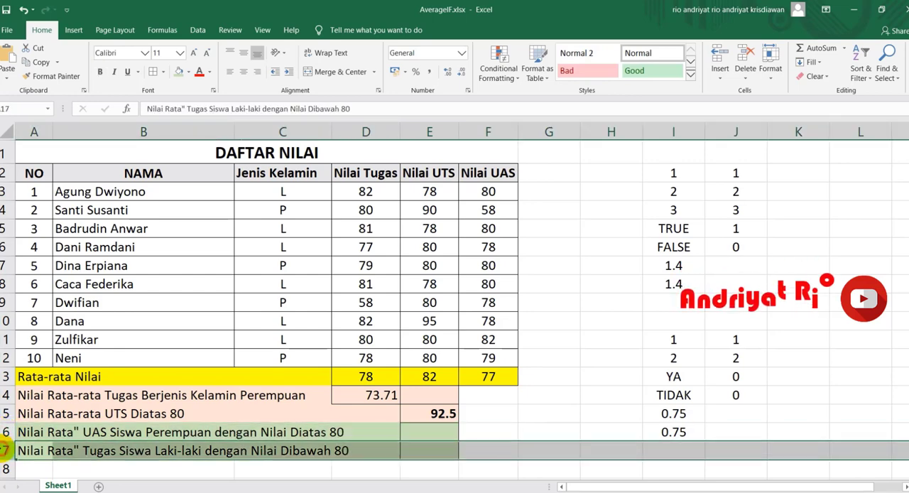
left_click(71, 431)
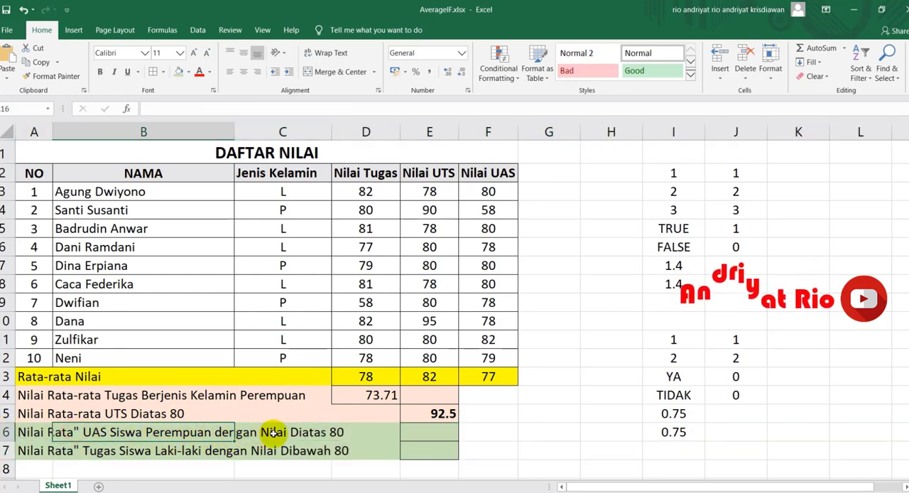
left_click(430, 431)
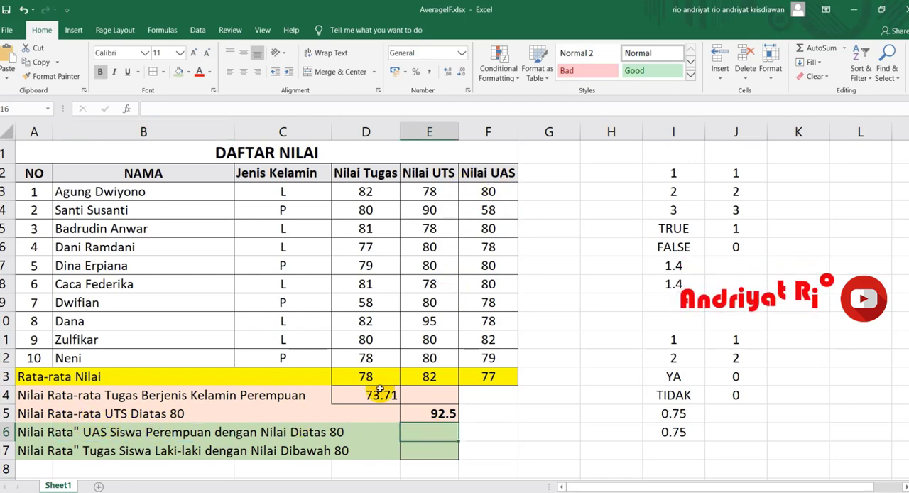
Step: Change the threshold in the A16 and A17 labels to 70, giving "Diatas 70" and "Dibawah 70"
left_click(339, 434)
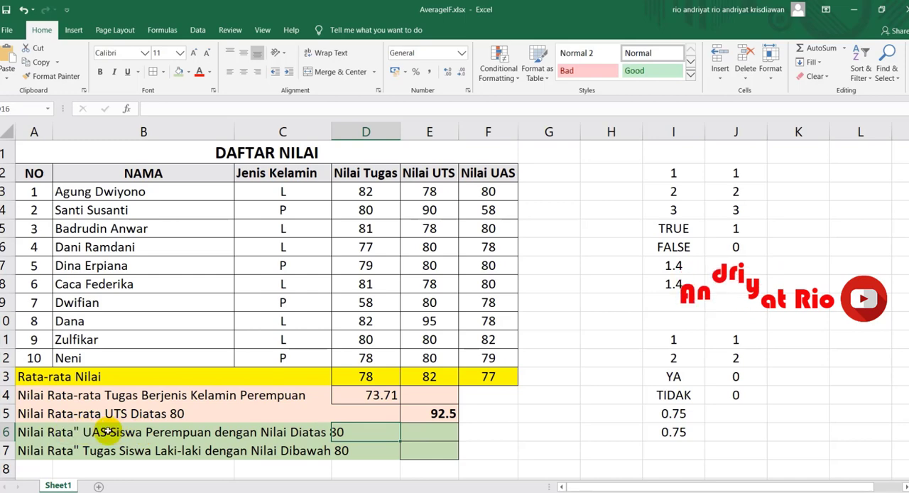
left_click(51, 432)
left_click(351, 109)
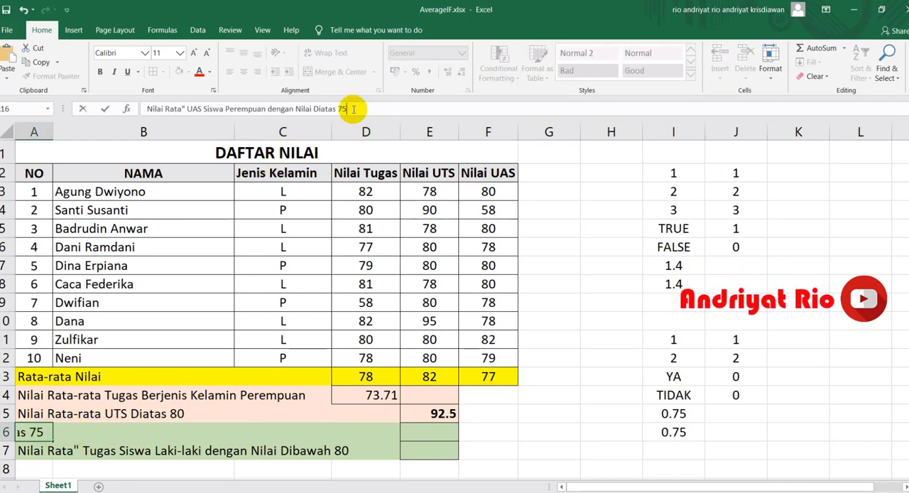
key("Return")
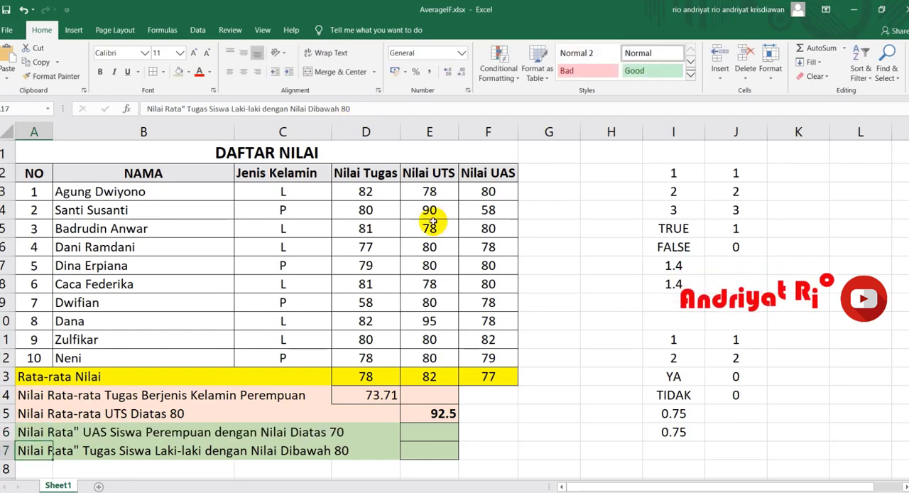
left_click(355, 108)
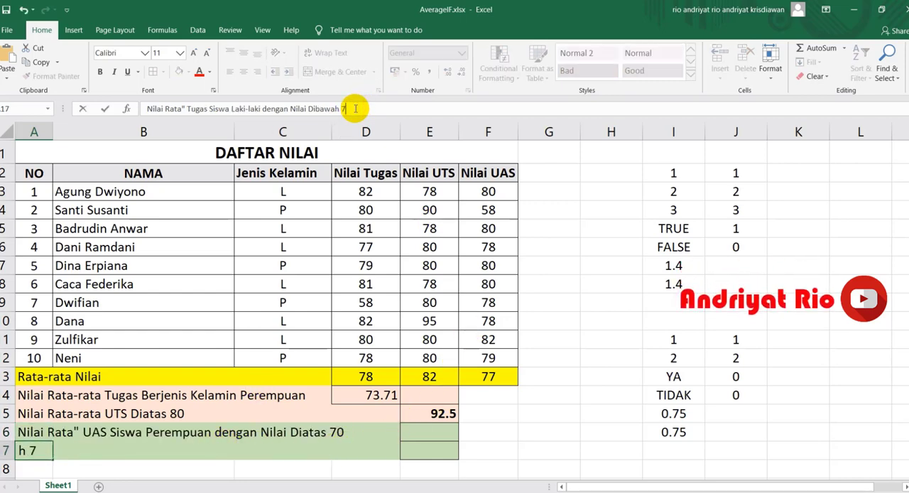
key("Return")
Step: Start an AVERAGEIFS formula in E16 with the Nilai UAS scores F3:F12 as the average range
left_click(430, 433)
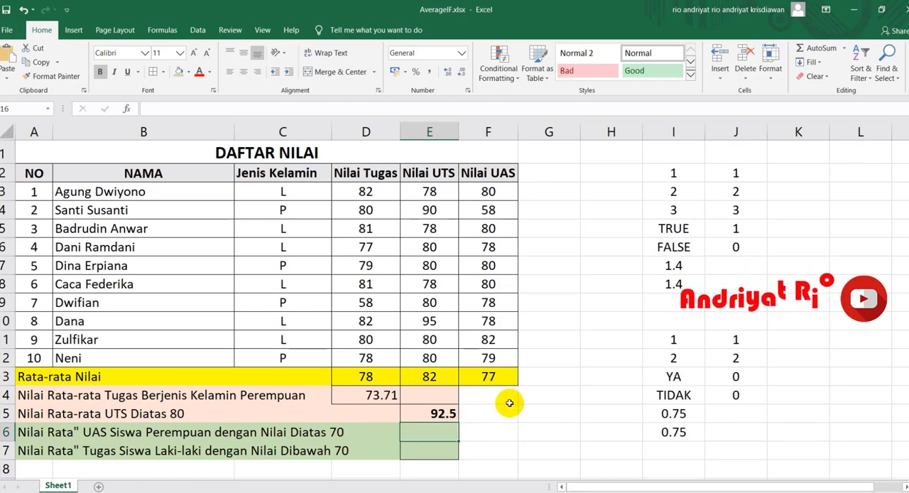
type("aver")
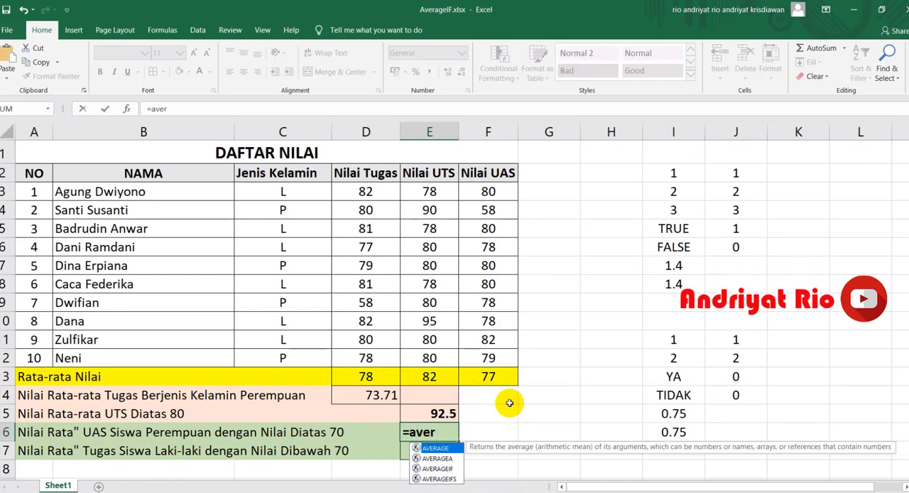
key("Down")
key("Down")
key("Tab")
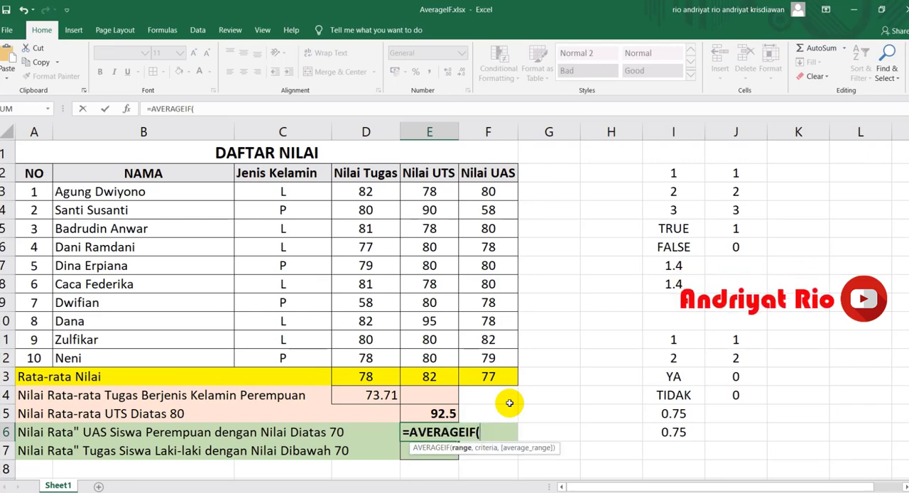
key("BackSpace")
type("s")
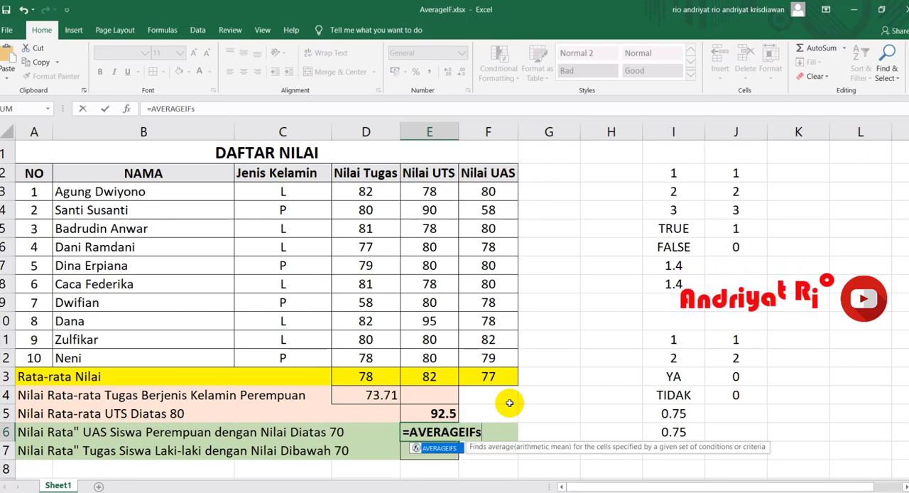
key("Tab")
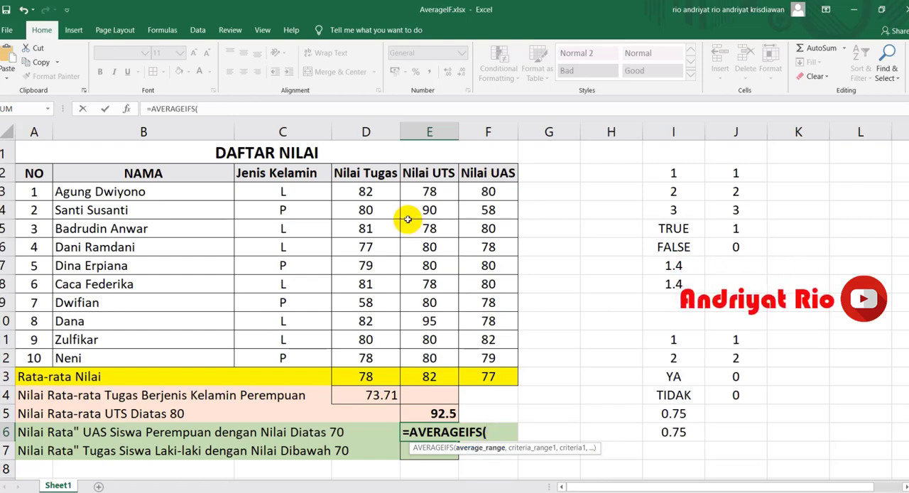
left_click_drag(485, 191, 479, 357)
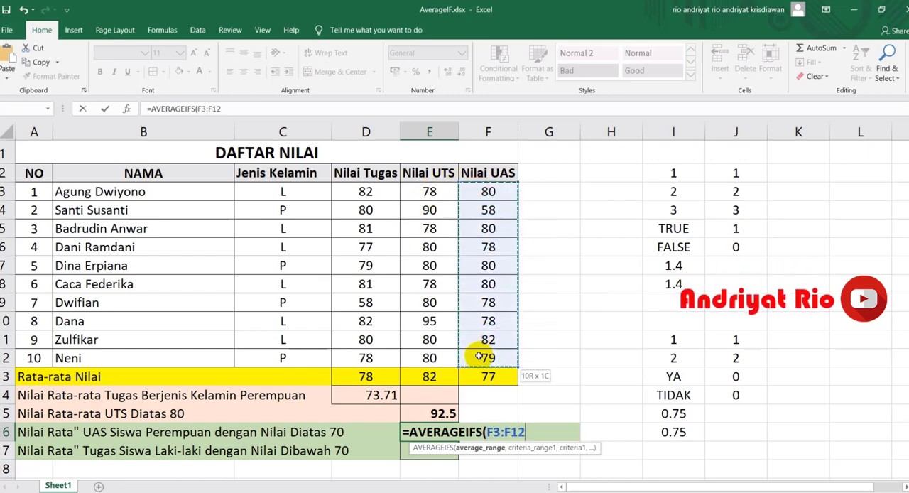
type(",")
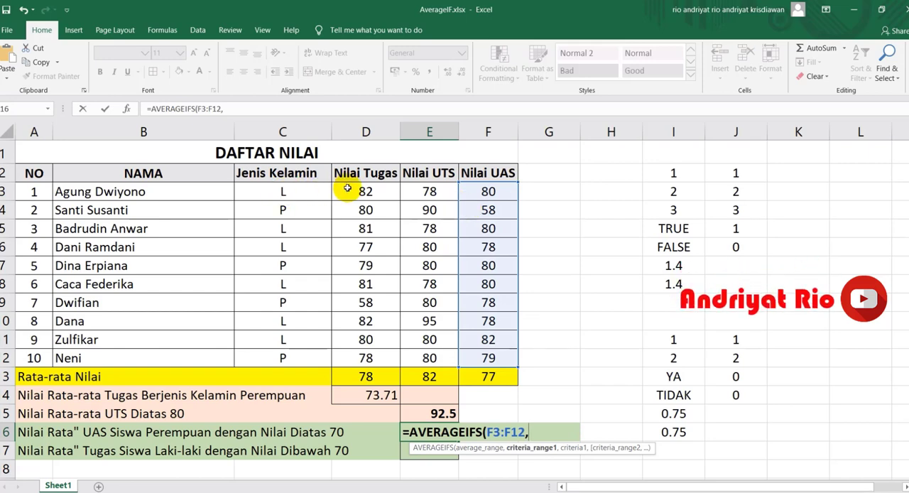
Step: Complete the E16 formula with the conditions C3:C12 equal to "P" and F3:F12 ">70"
left_click(301, 191)
left_click_drag(298, 232, 293, 358)
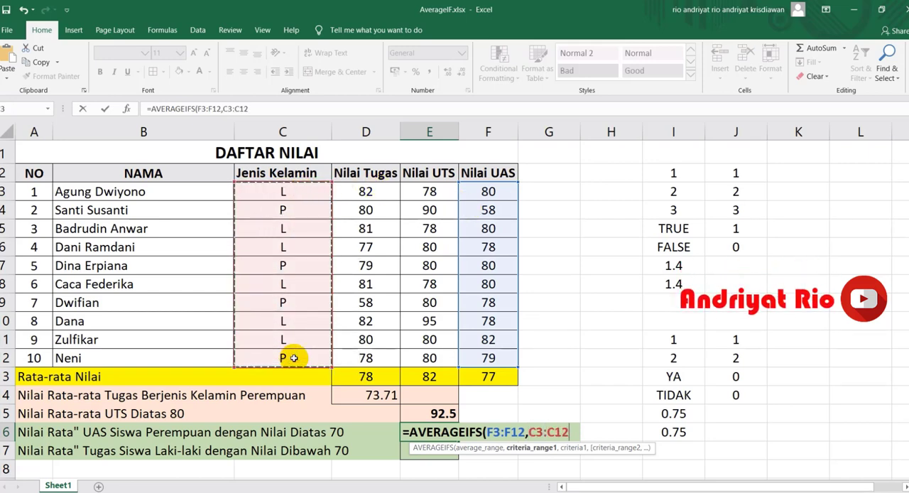
type(",")
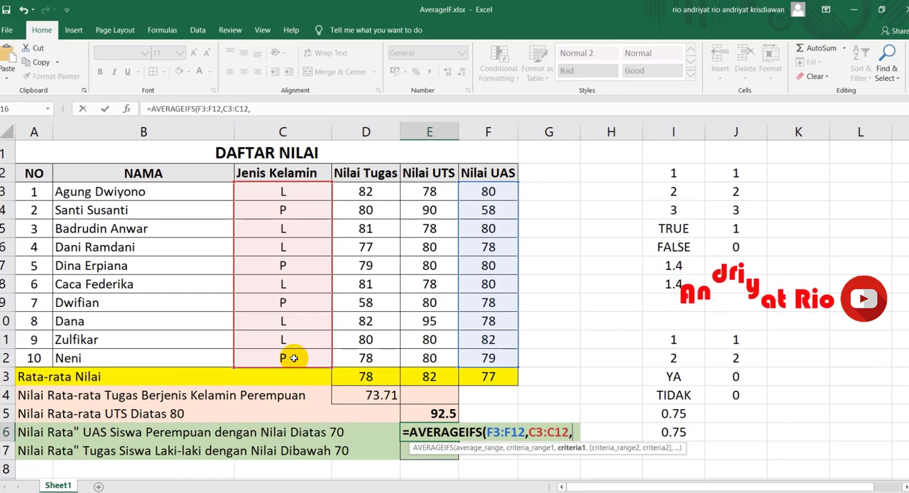
type("\"P\",")
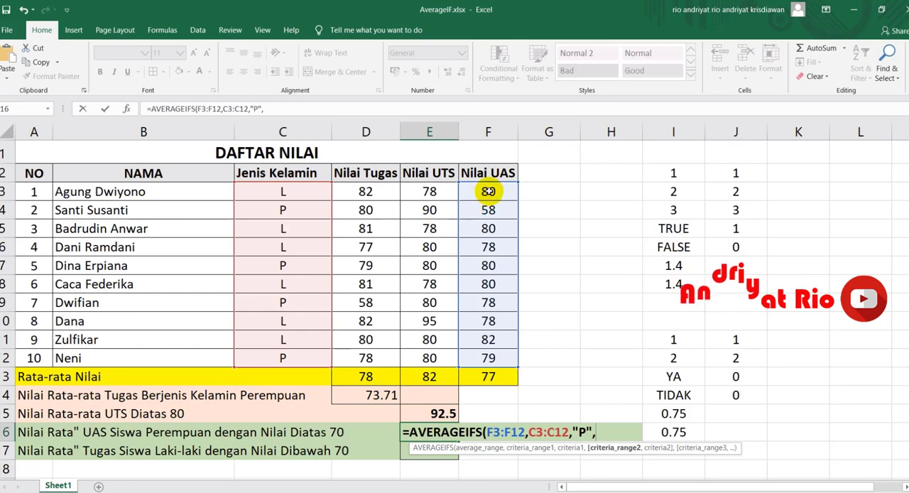
left_click_drag(489, 191, 476, 358)
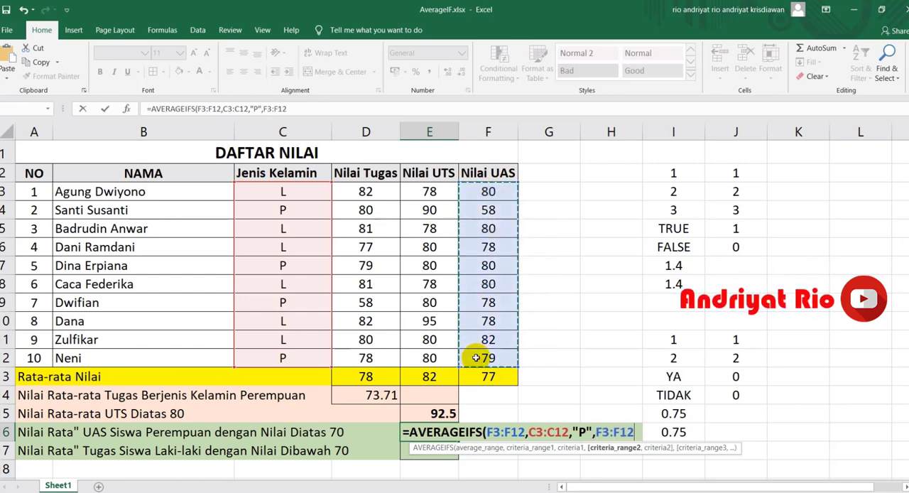
type(",\"")
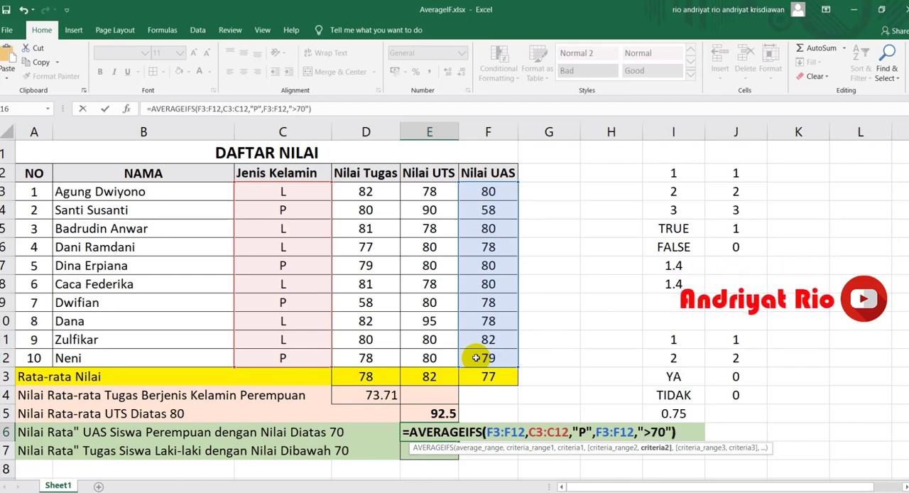
type(">70\")")
key("Return")
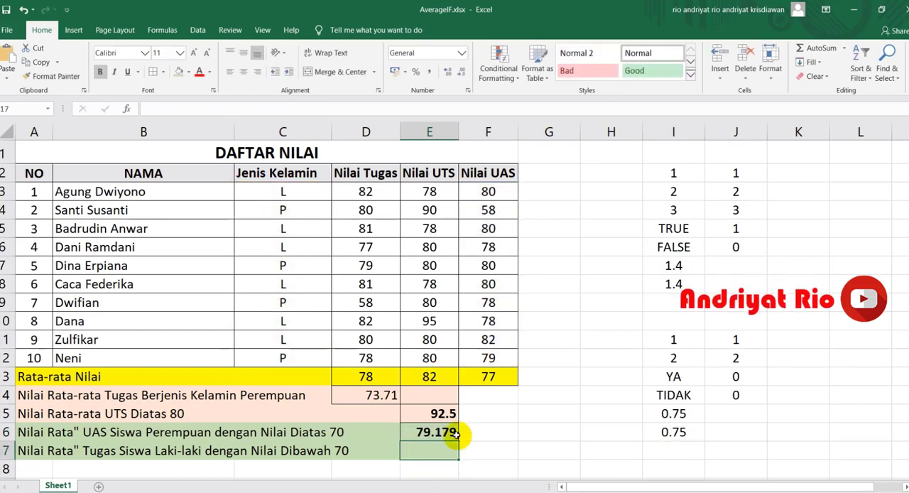
Step: Reduce the displayed decimals of the female UAS average in E16 to two places and review its formula
left_click(449, 433)
left_click(461, 74)
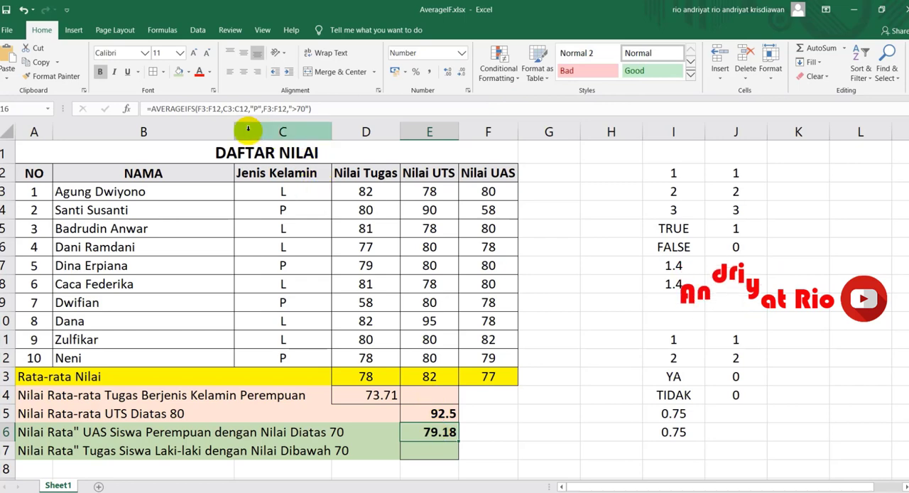
double_click(441, 431)
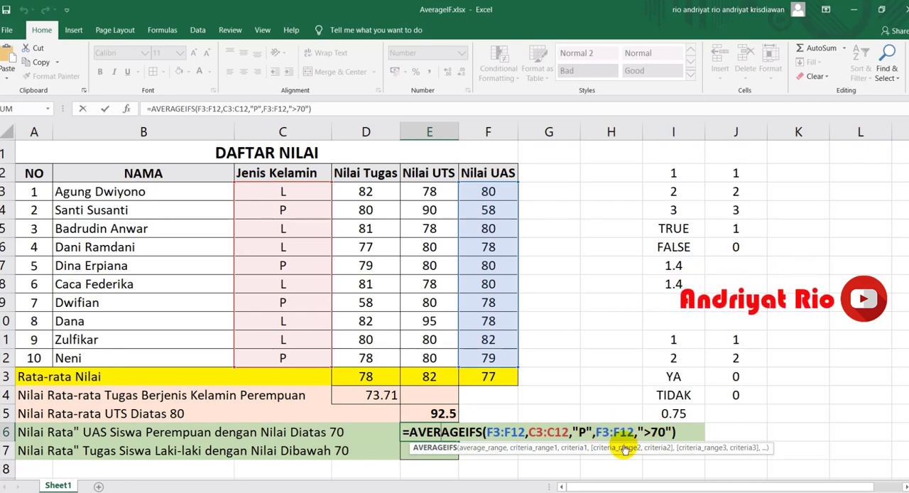
key("Return")
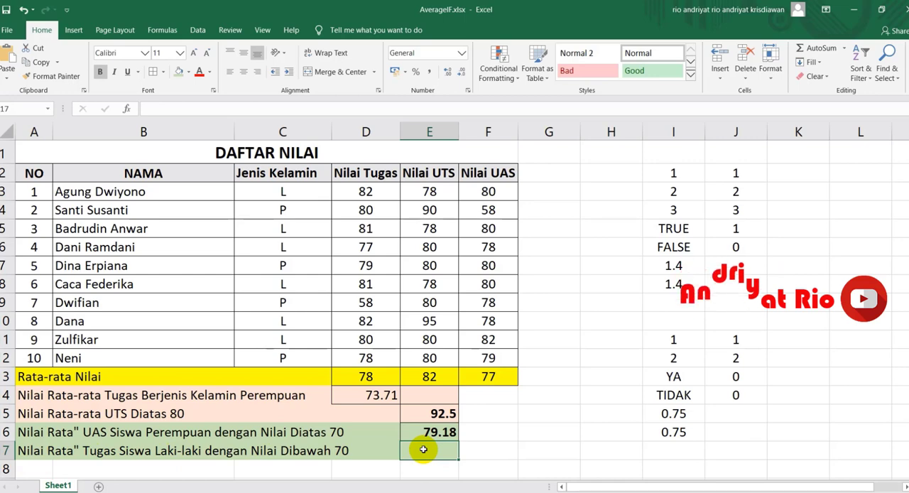
Step: Start an AVERAGEIFS formula in E17 with the Nilai Tugas scores D3:D12 as the average range
type("=")
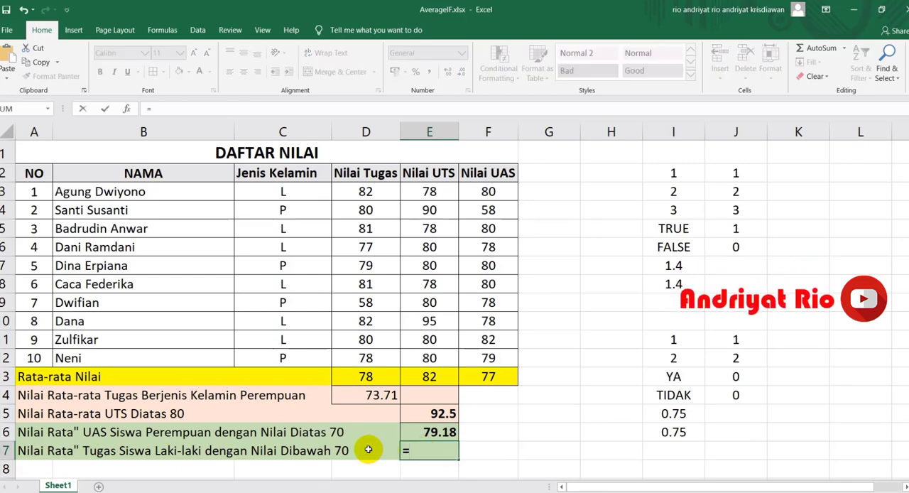
type("aver")
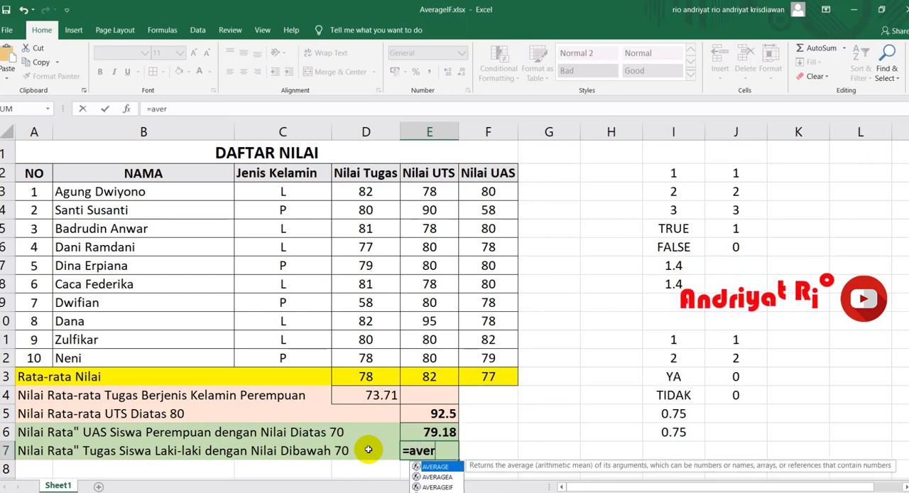
key("Down")
key("Down")
key("Down")
key("Tab")
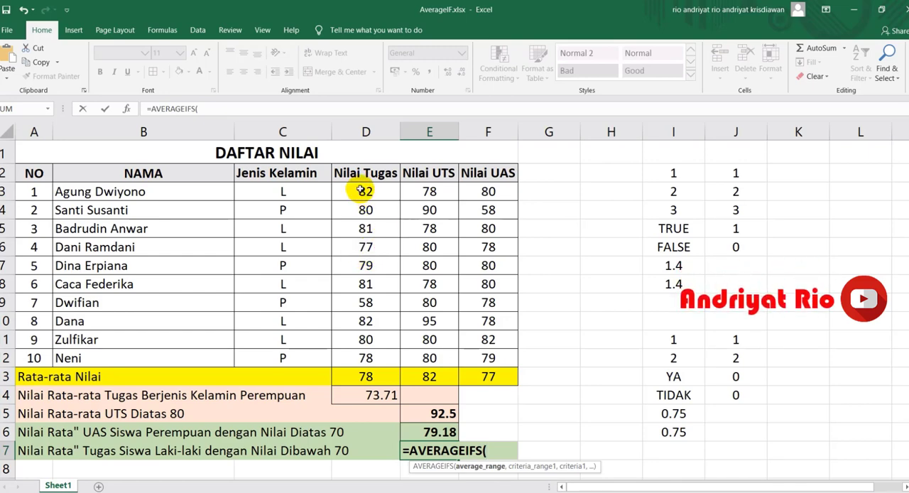
left_click_drag(365, 191, 368, 366)
type(",")
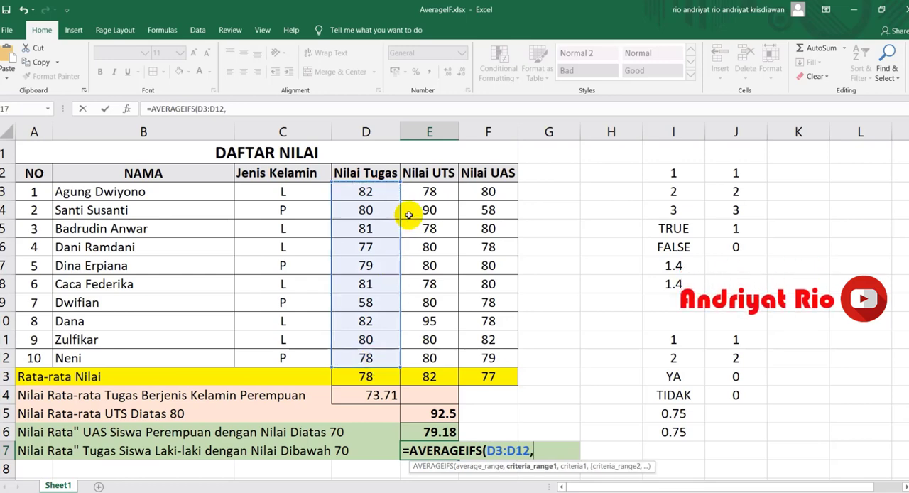
Step: Complete the E17 formula with the conditions C3:C12 equal to "L" and D3:D12 "<70"
left_click_drag(299, 191, 310, 344)
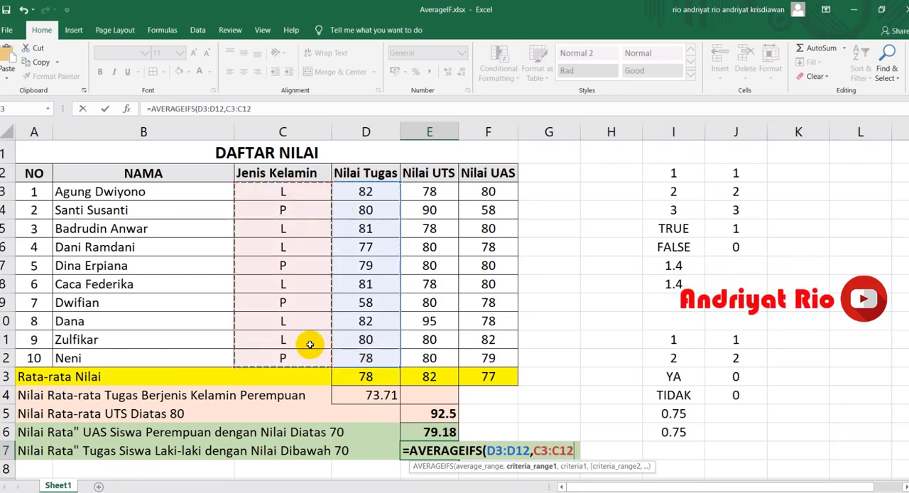
type(",\"")
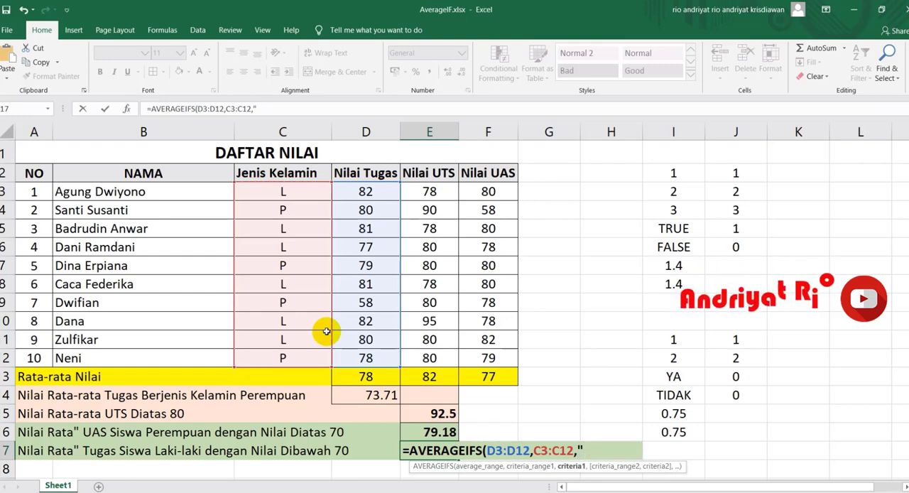
type("L\",")
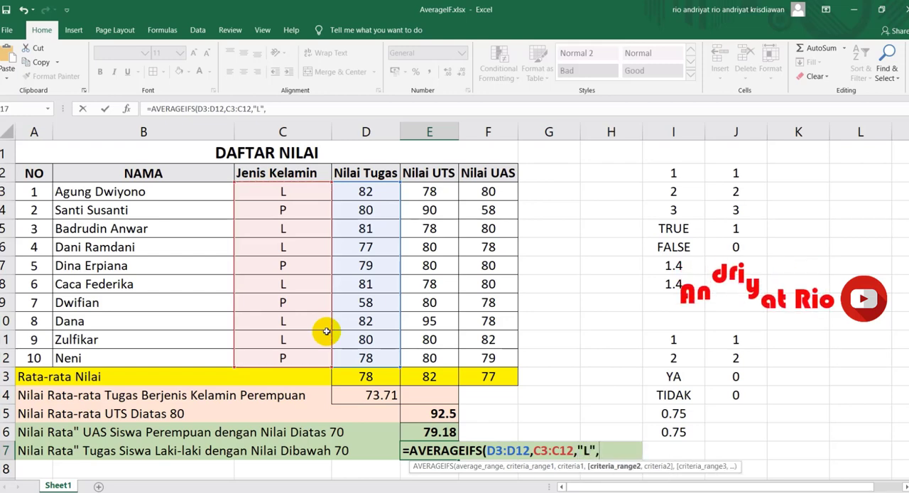
left_click_drag(378, 197, 367, 357)
type(",\"<70")
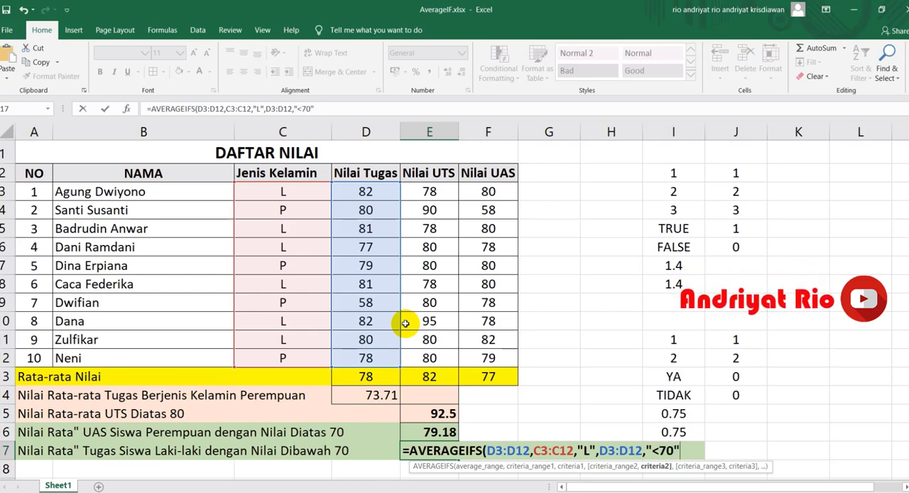
key("Return")
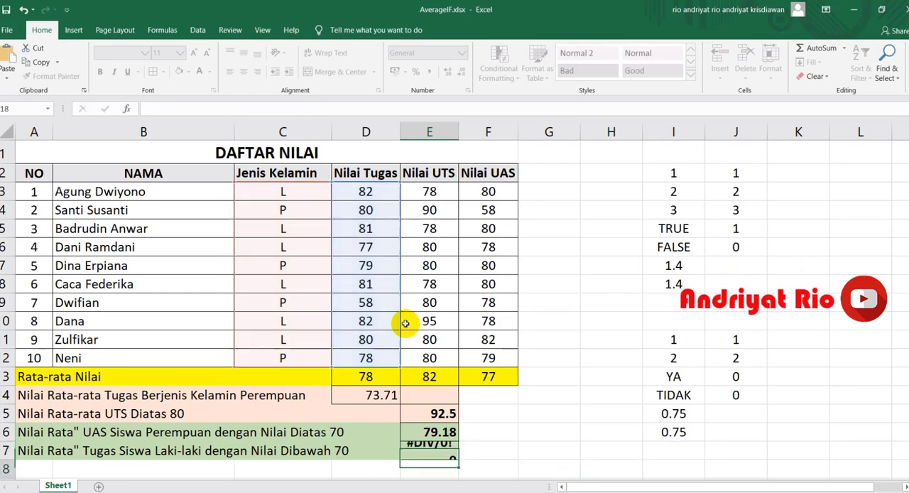
Step: Check the E17 formula, set the Nilai Tugas score in D8 to 50, and select the two AVERAGEIFS rows A16:E17
left_click(426, 451)
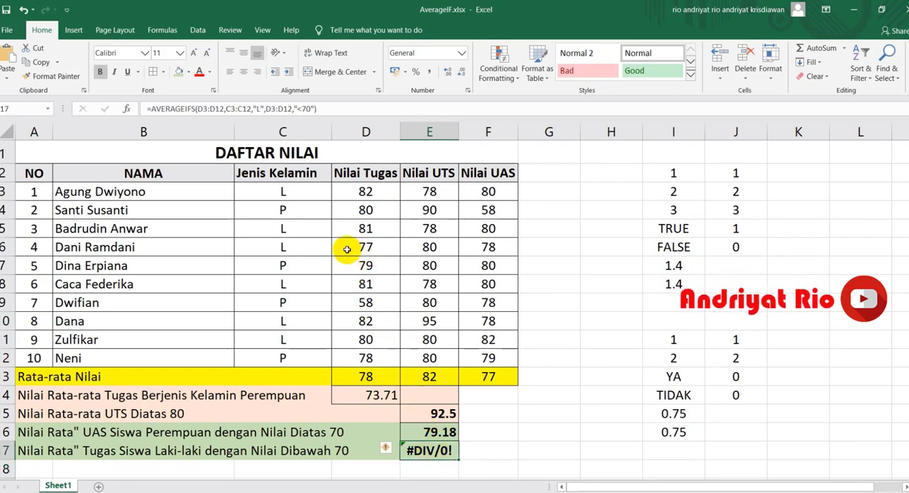
left_click(365, 283)
type("7")
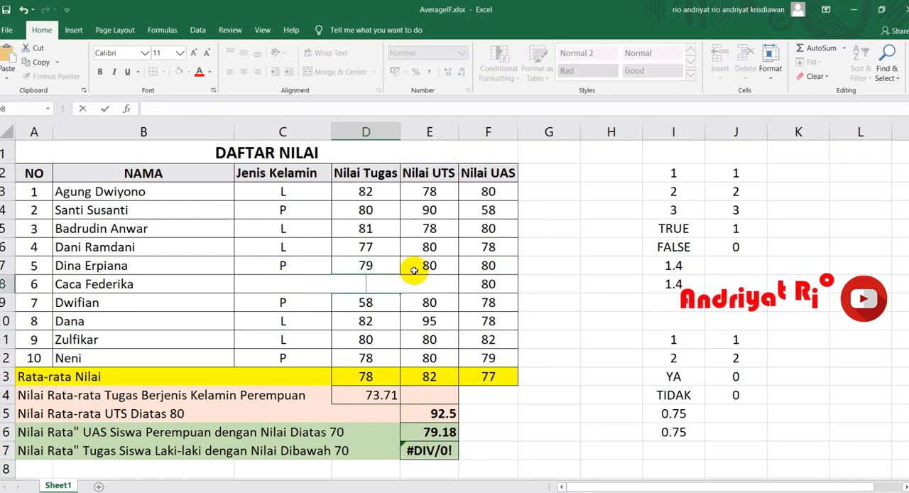
key("BackSpace")
type("50")
key("Return")
left_click(561, 267)
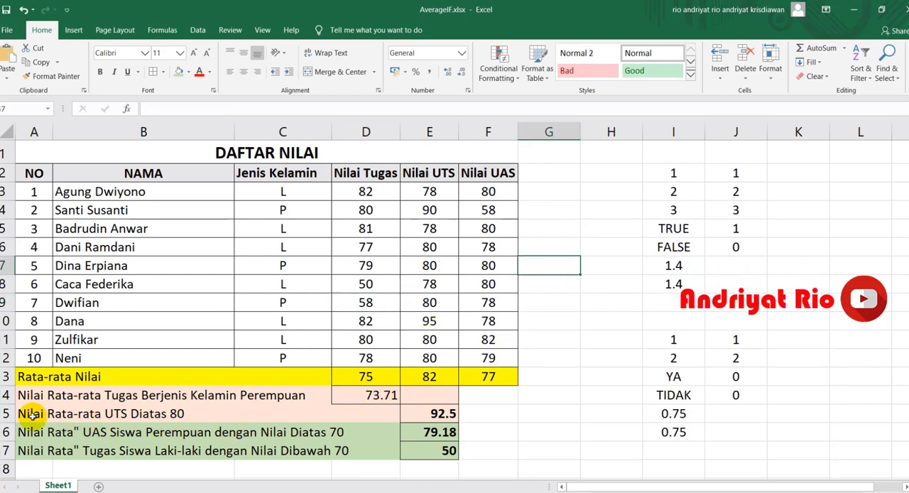
left_click_drag(35, 450, 435, 440)
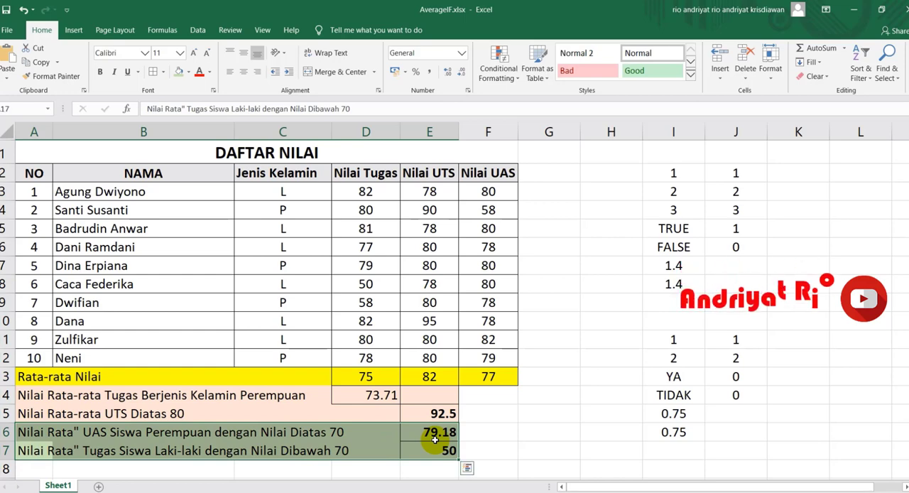